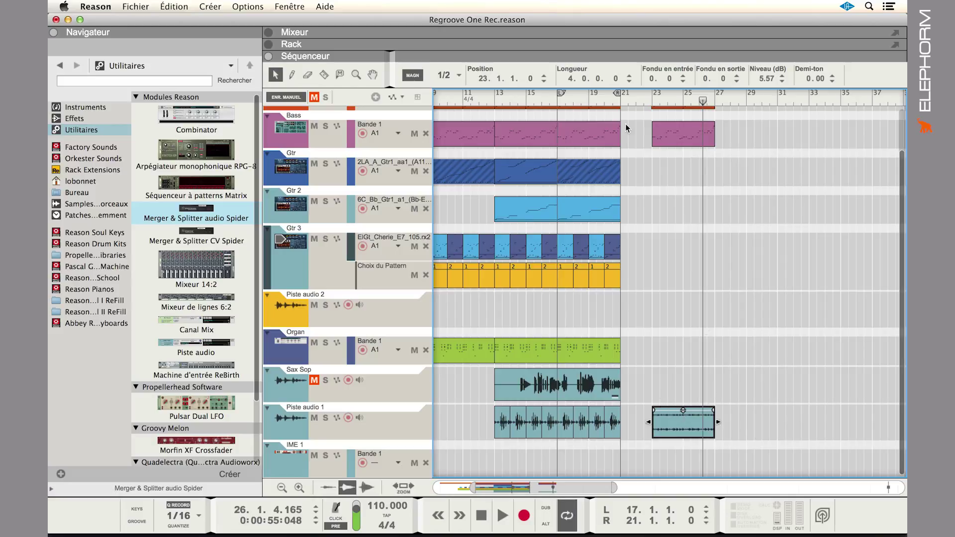
Play back the arrangement from bar 23 to hear the Piste audio 1 clip at the current tempo.
left_click(653, 100)
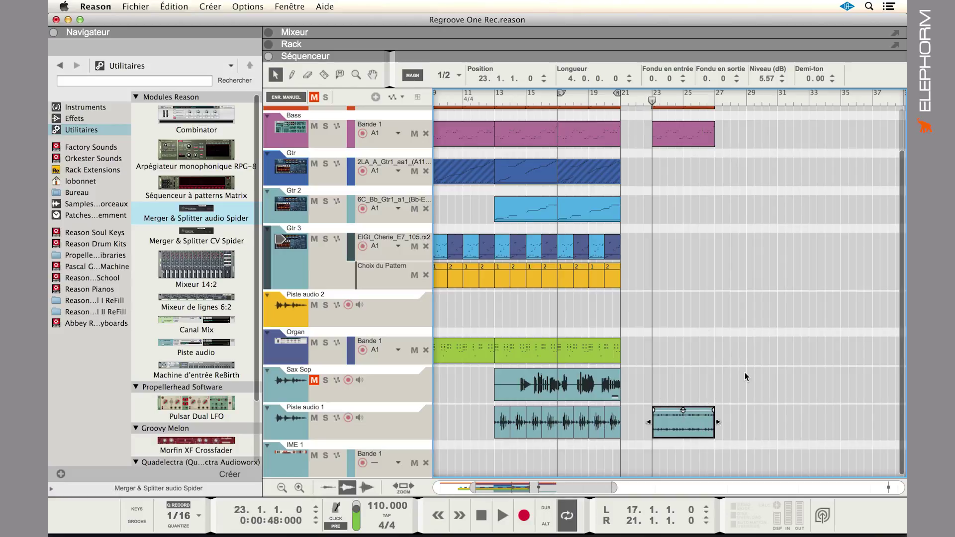
key("space")
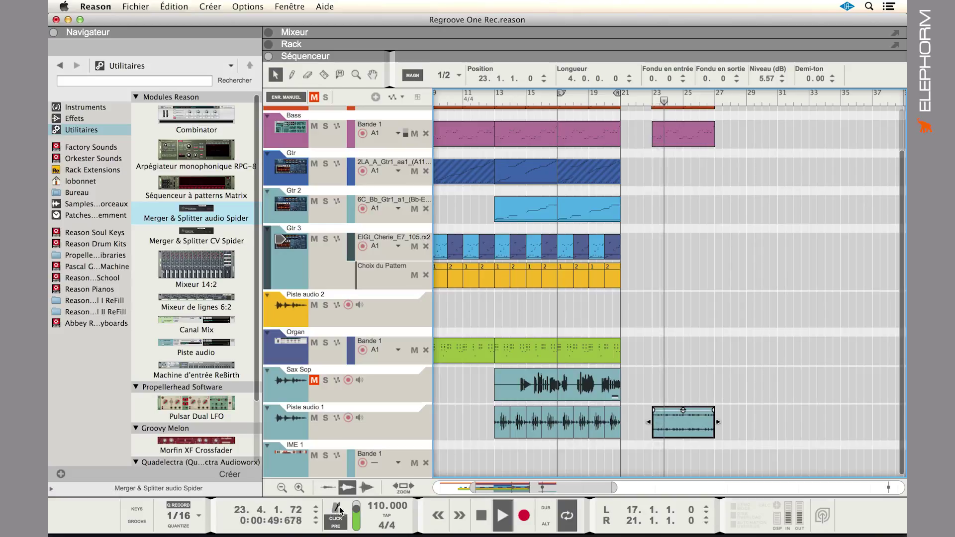
key("space")
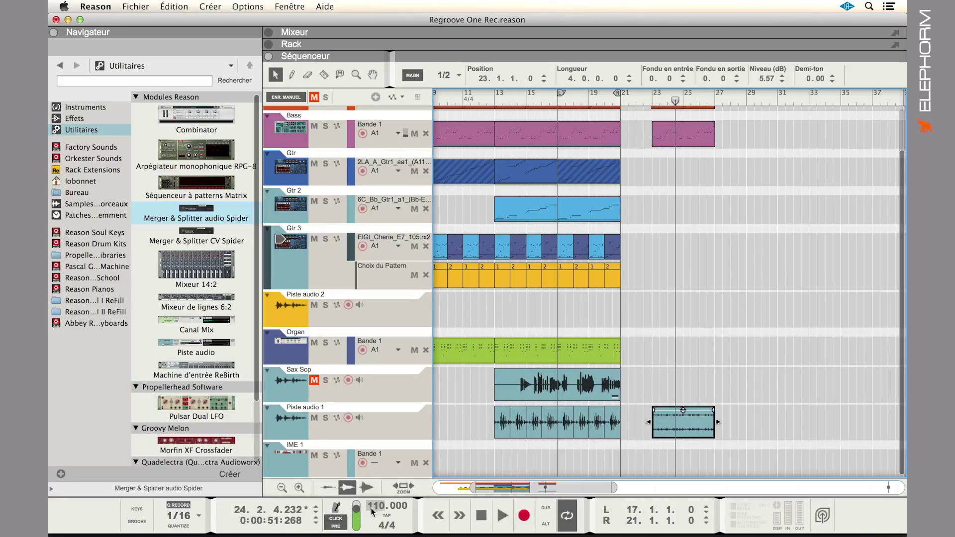
Set the song tempo to 120 BPM and play the passage again from bar 23.
scroll(373, 507, "up", 10)
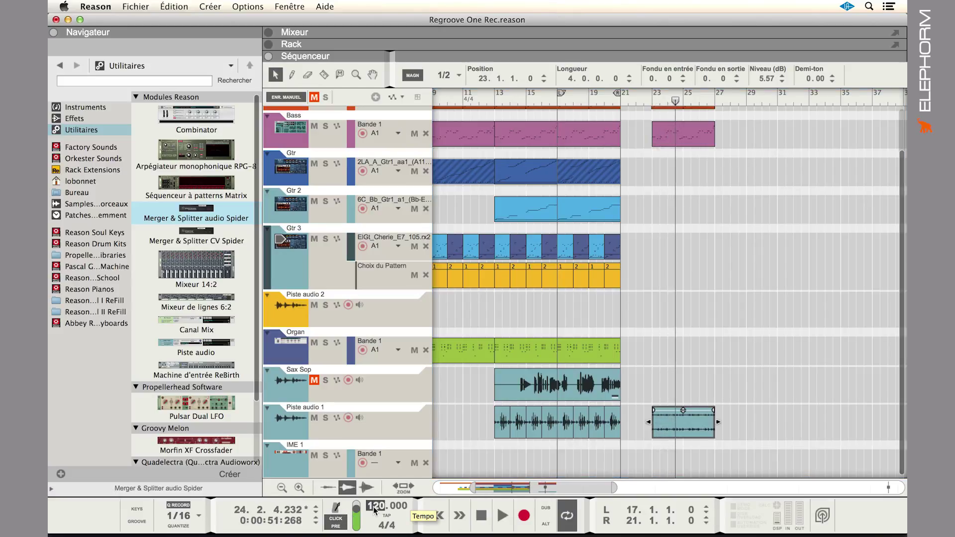
key("Return")
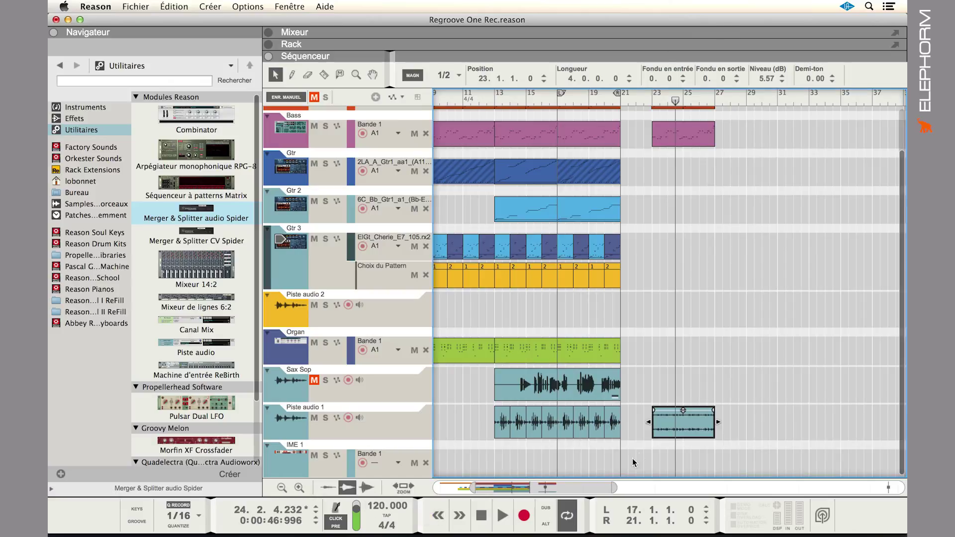
left_click(652, 102)
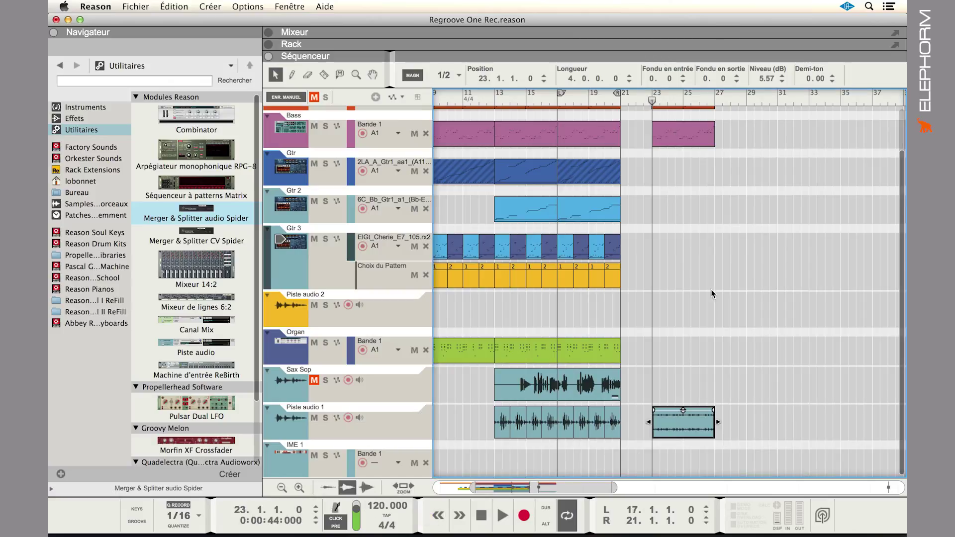
key("space")
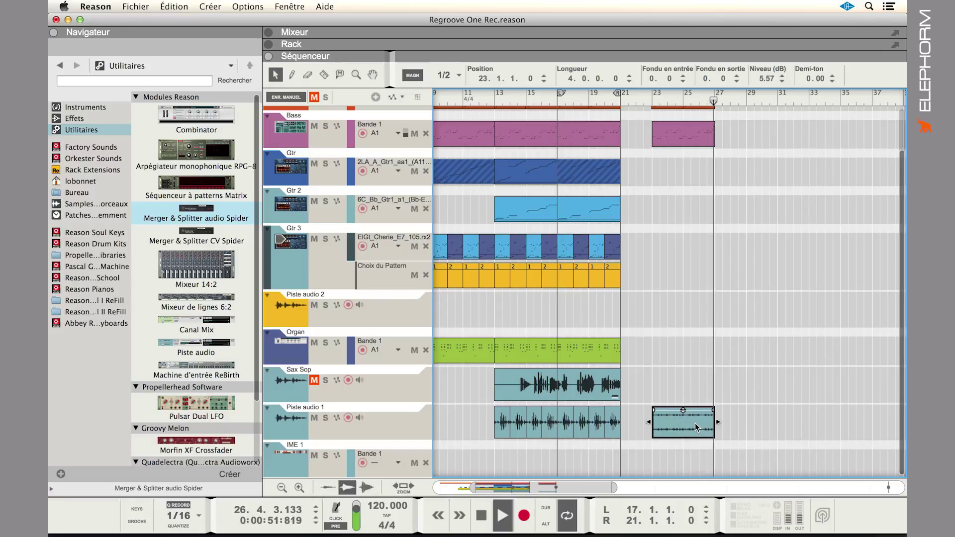
Open the Piste audio 1 clip at bar 23 for inline editing, and close it again.
scroll(697, 428, "up", 3)
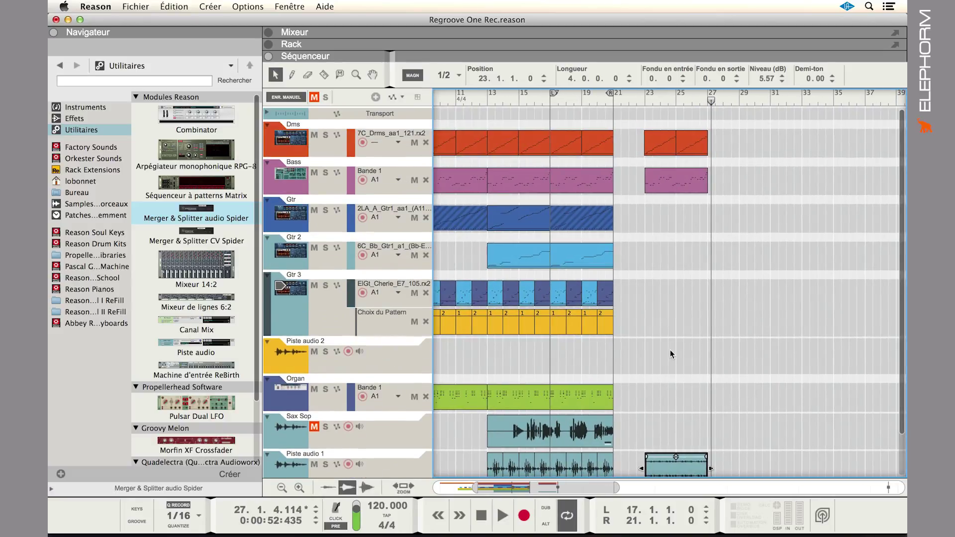
scroll(730, 425, "down", 3)
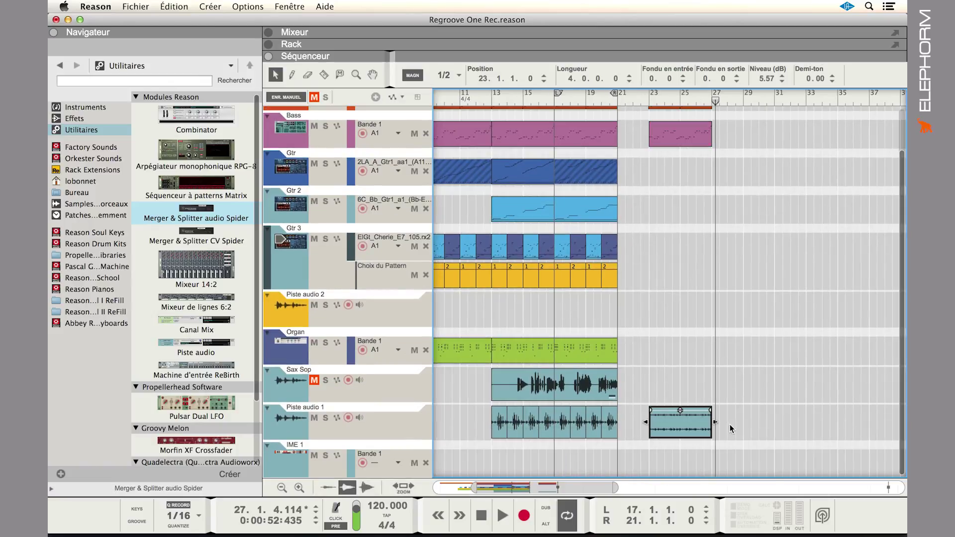
double_click(671, 428)
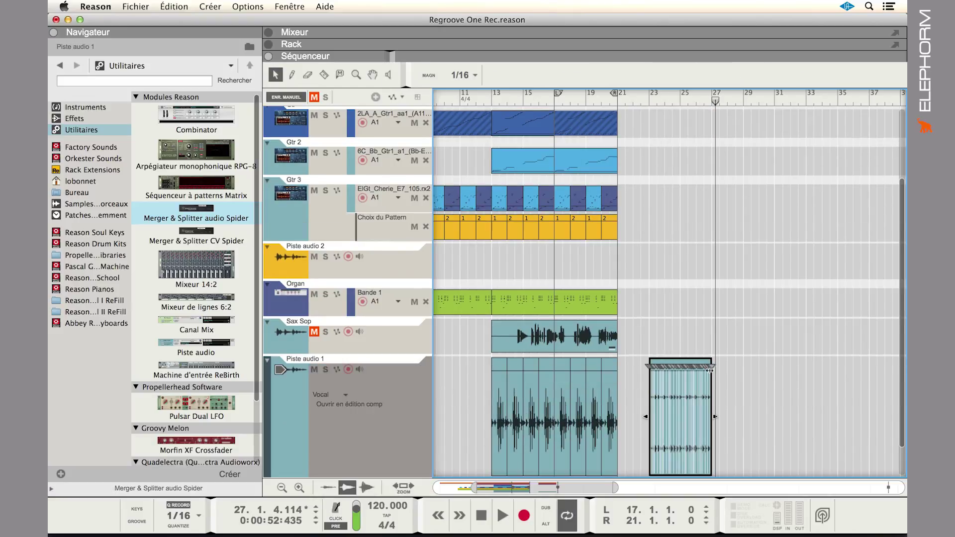
key("Return")
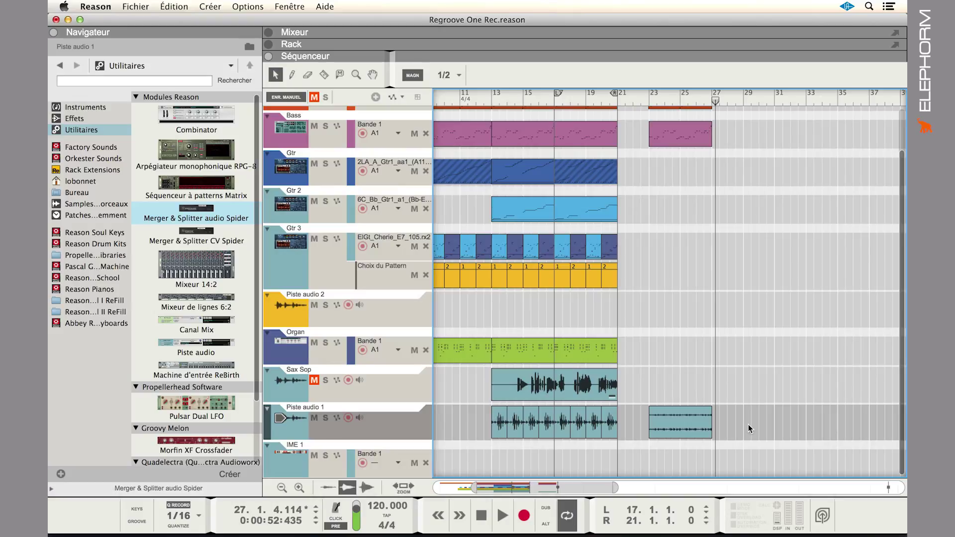
Zoom the sequencer in on the Piste audio 1 clip at bar 23, enlarge the track heights and collapse the browser.
left_click(680, 423)
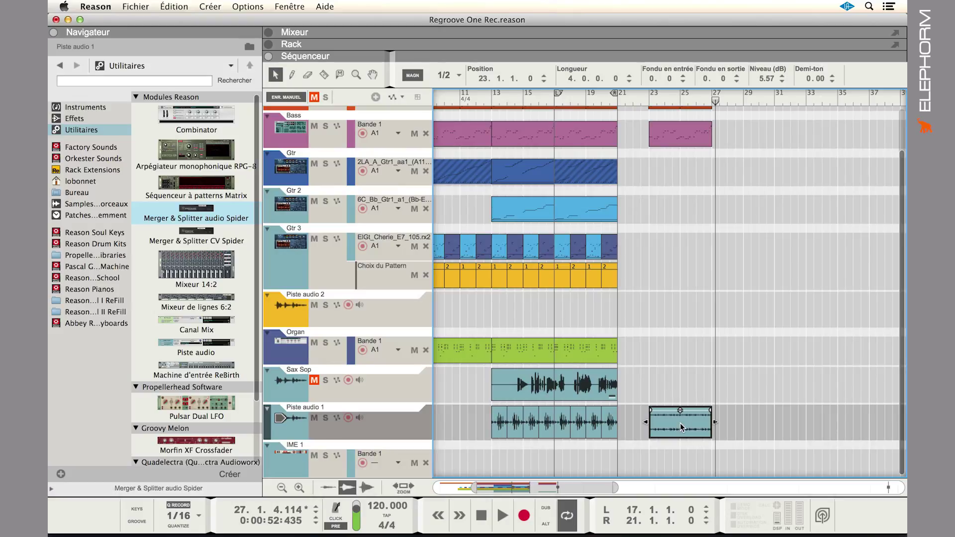
left_click(403, 487)
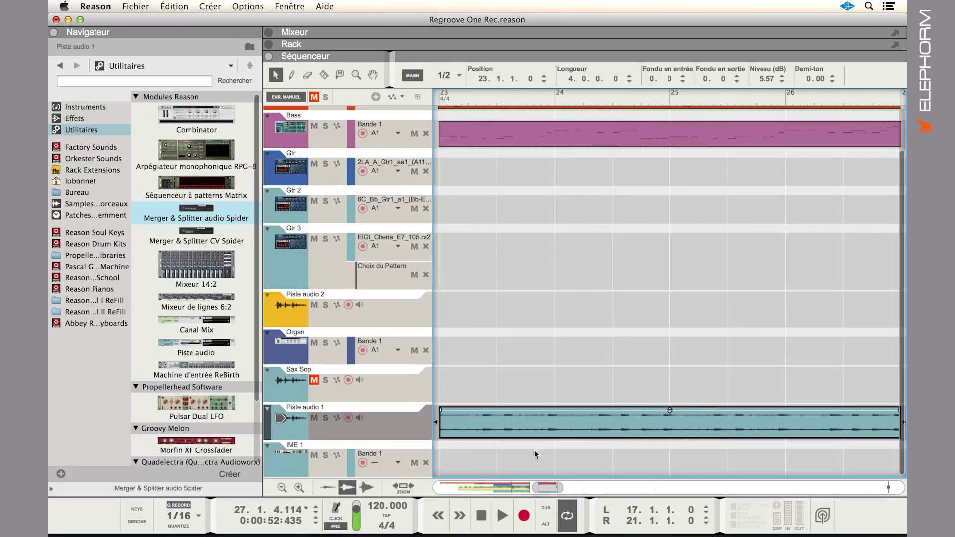
key("super+Left")
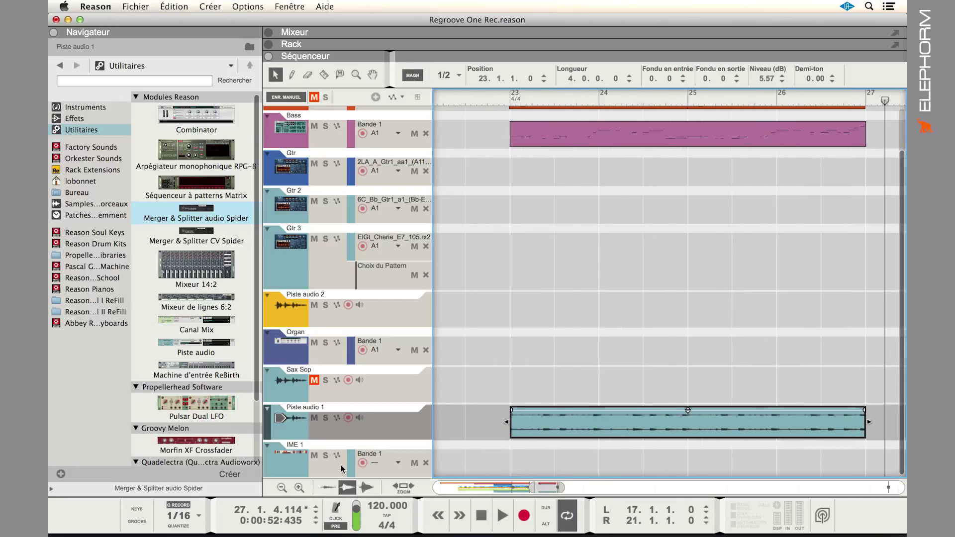
left_click(299, 488)
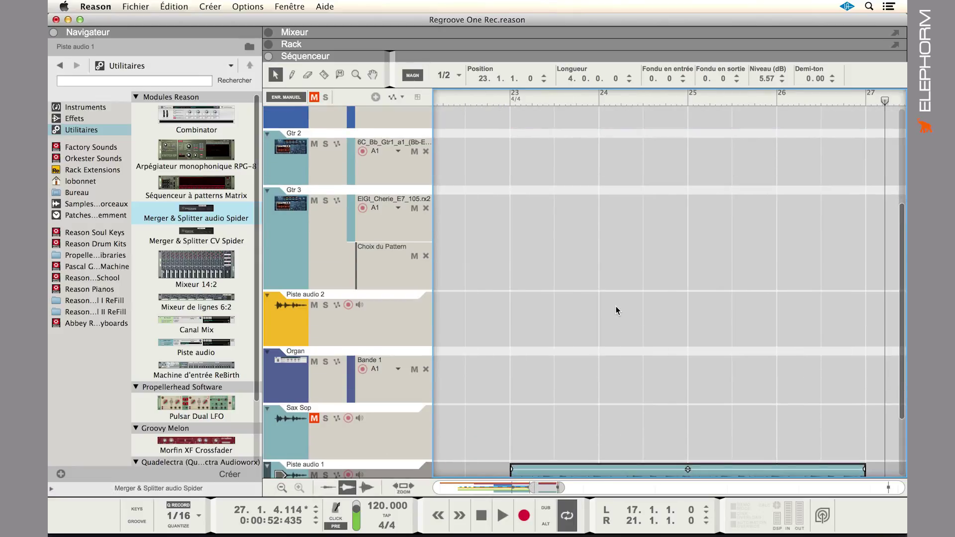
scroll(616, 311, "down", 4)
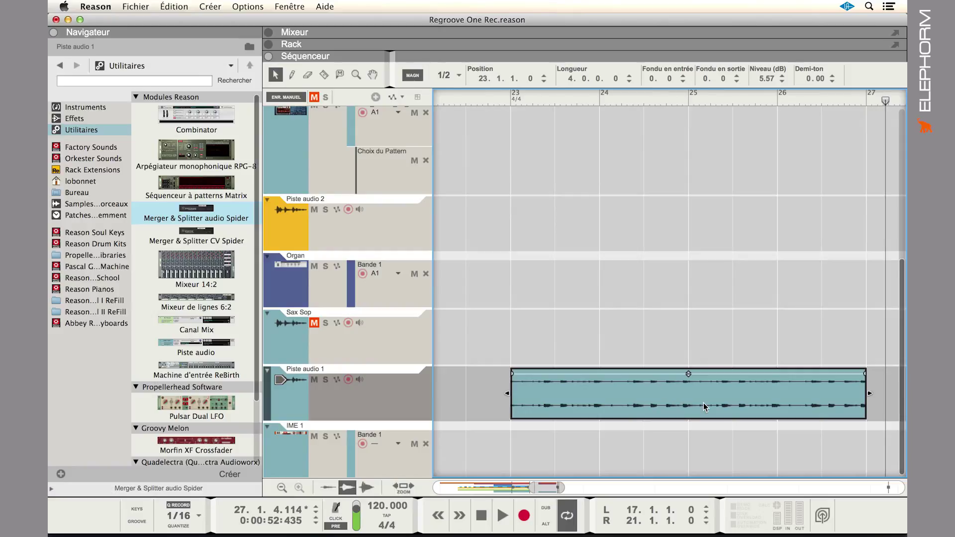
key("super+Left")
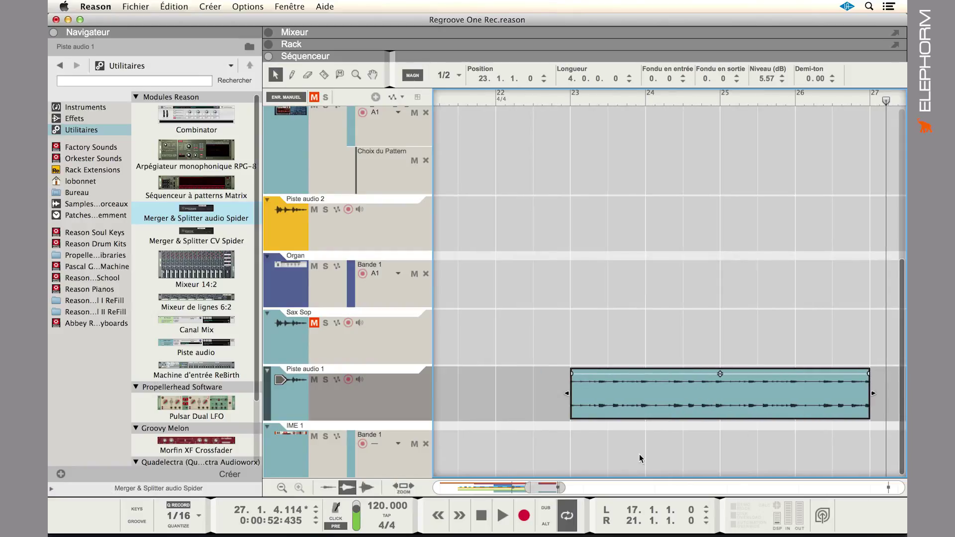
scroll(683, 444, "right", 5)
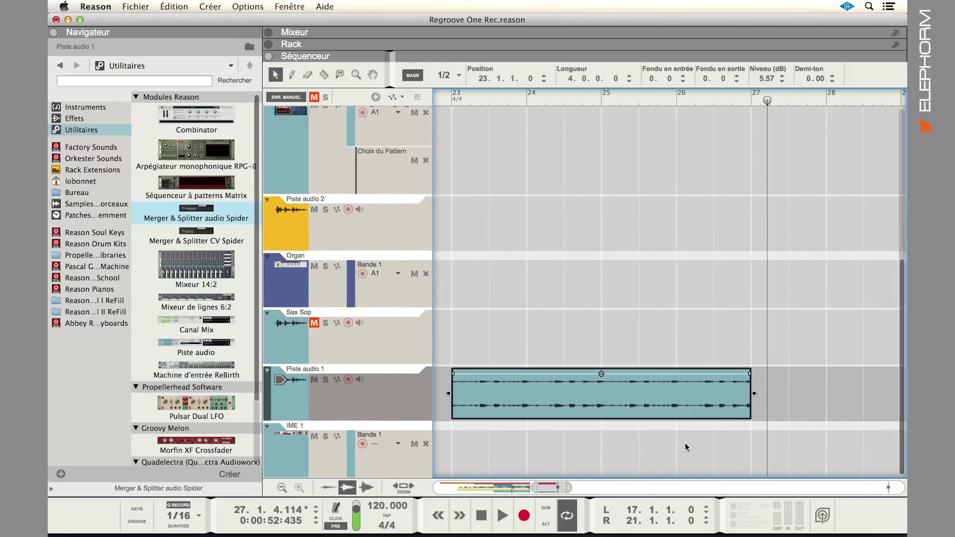
key("F3")
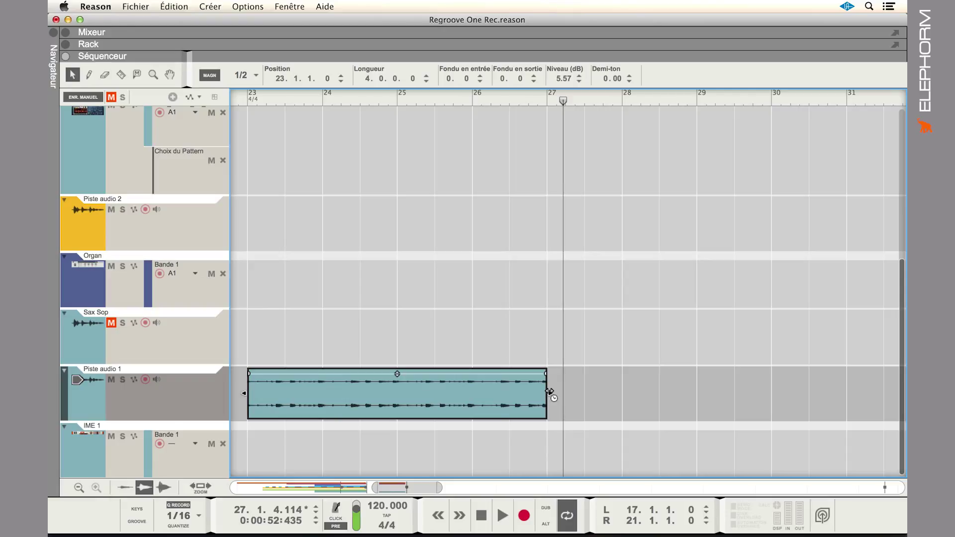
Time-stretch the Piste audio 1 clip to a length of 8 bars and listen to it soloed from bar 23.
left_click_drag(551, 392, 825, 399)
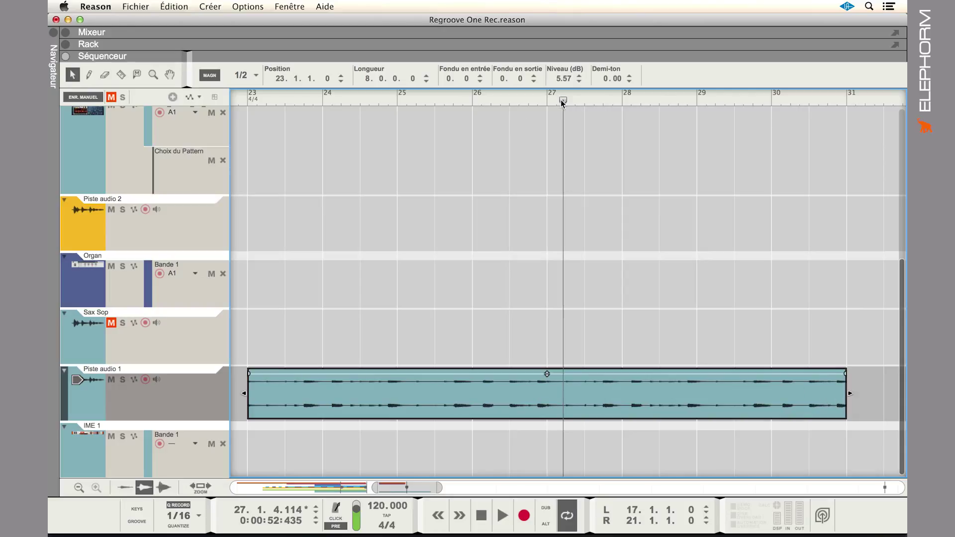
left_click_drag(563, 100, 258, 130)
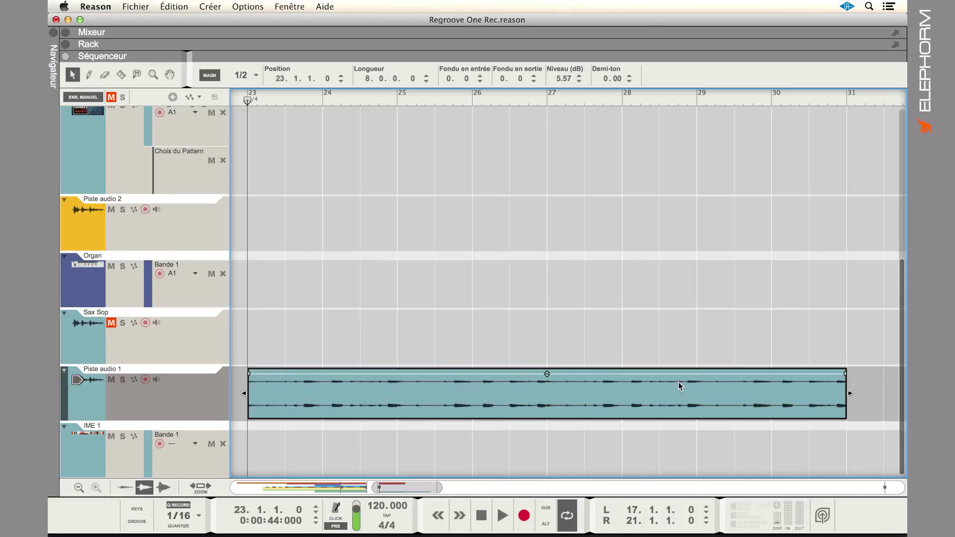
key("space")
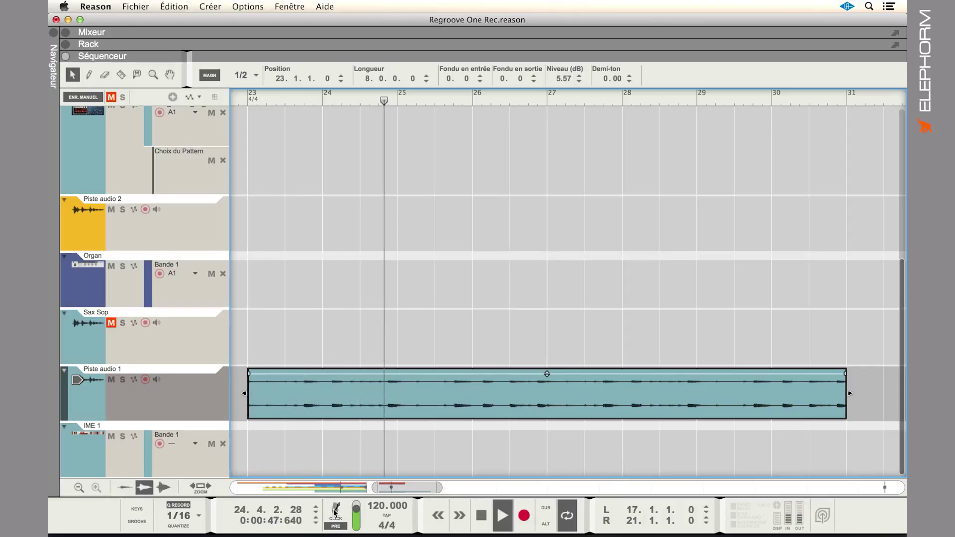
left_click(122, 377)
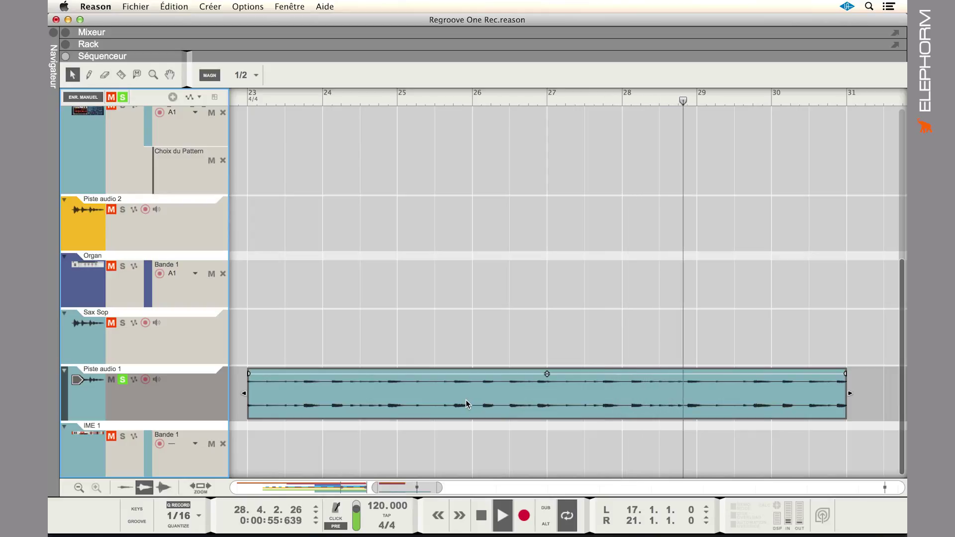
key("space")
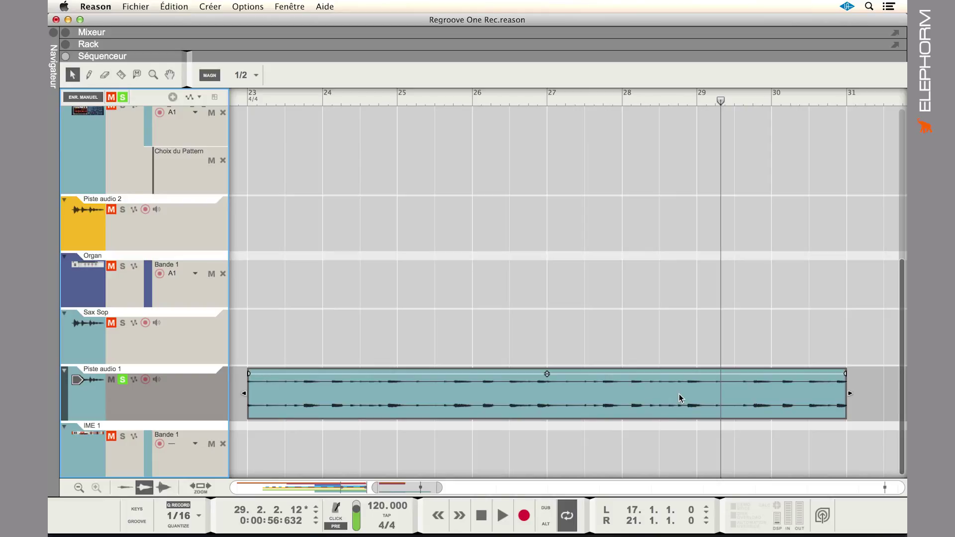
key("space")
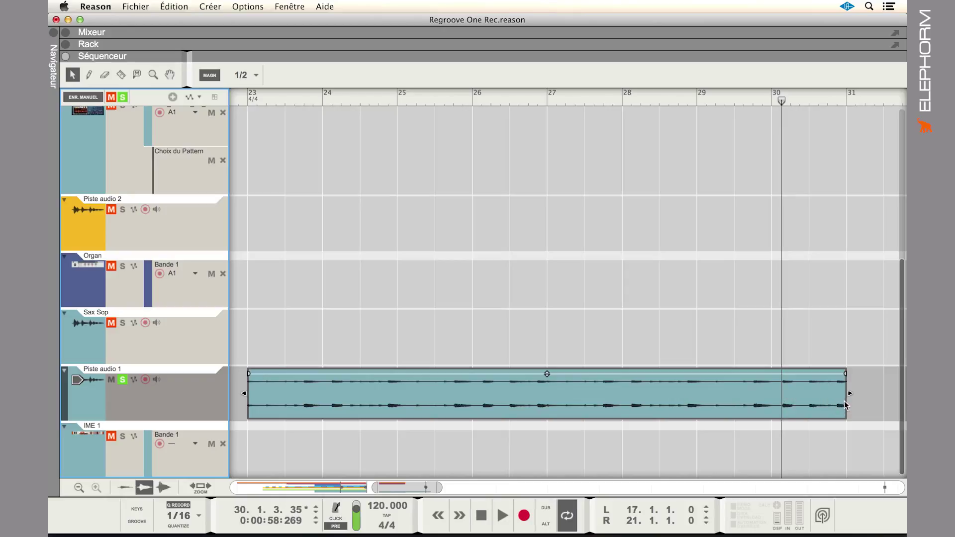
Undo the solo and the time-stretch of the Piste audio 1 clip.
key("super+z")
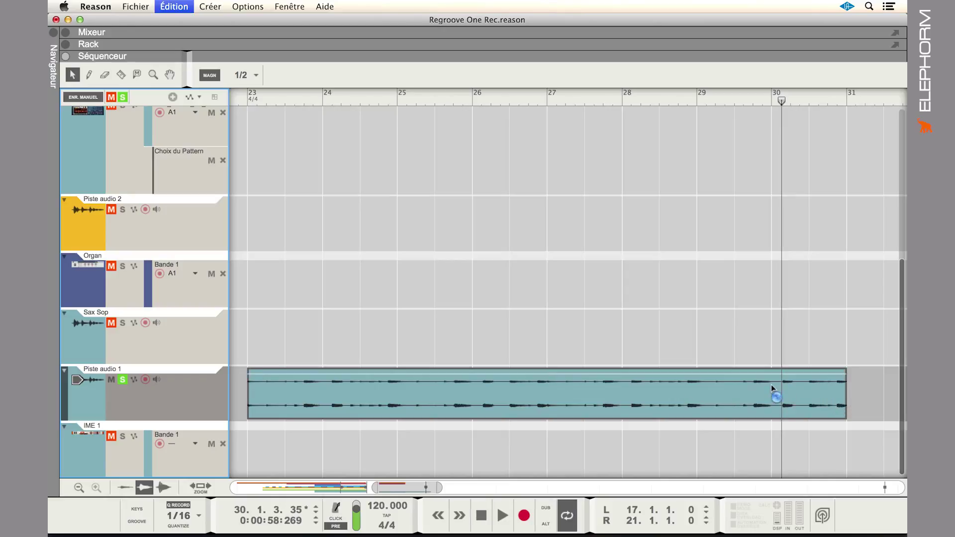
key("super+z")
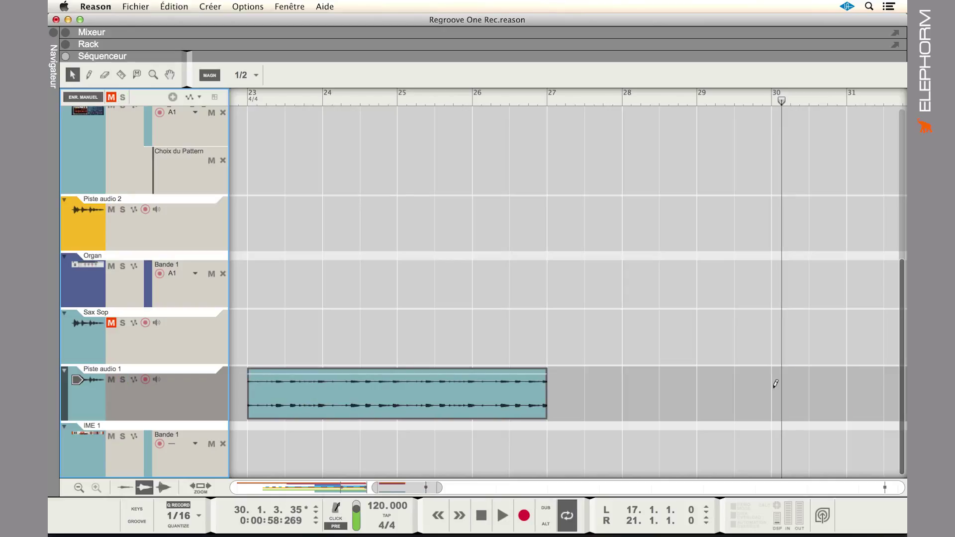
Play from bar 23, solo the Piste audio 1 track and stop playback with its clip selected.
left_click(246, 99)
key("space")
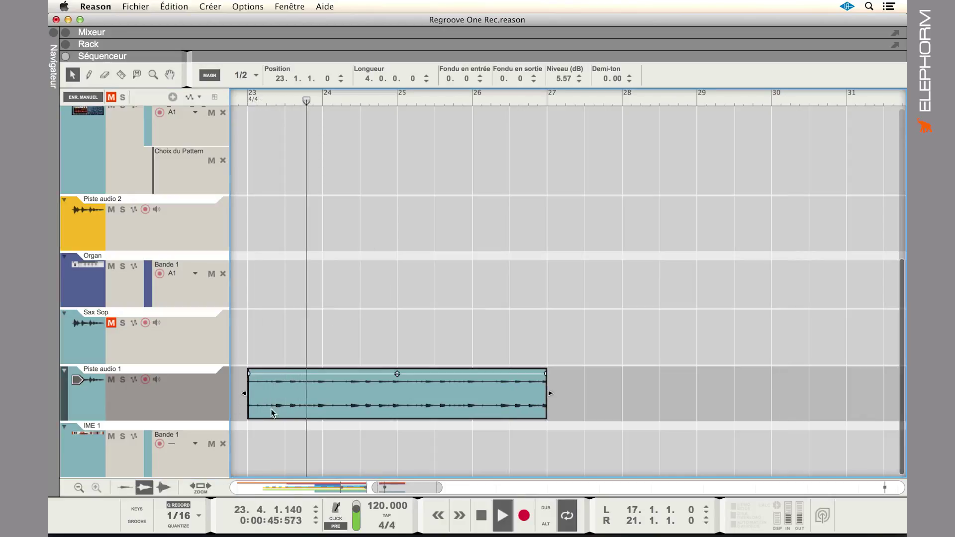
left_click(123, 379)
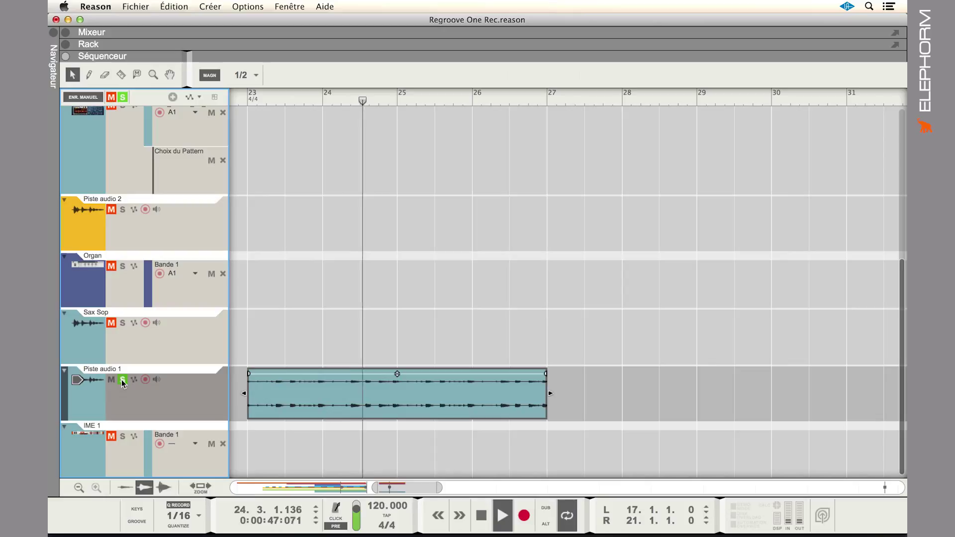
left_click(372, 404)
key("space")
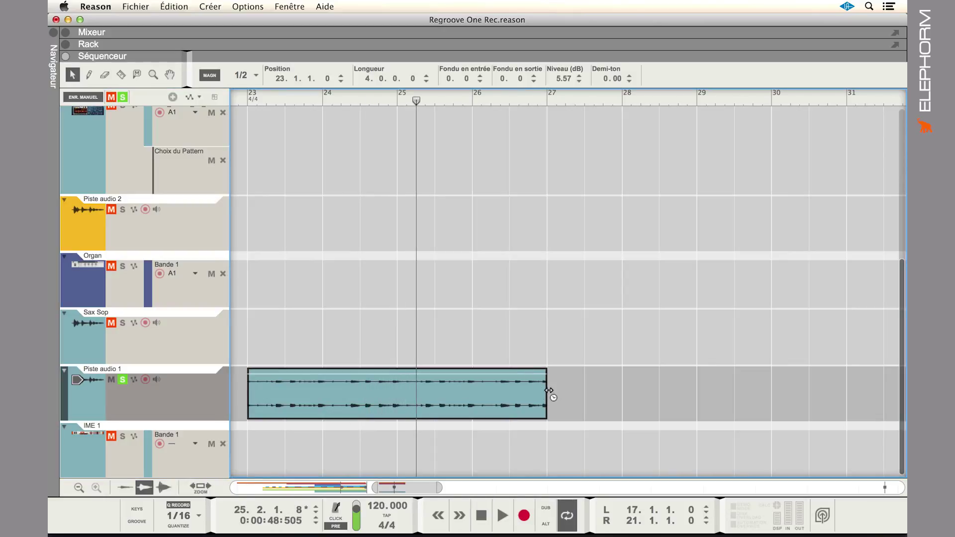
Time-stretch the Piste audio 1 clip down to 2 bars and listen to it from bar 23.
left_click_drag(549, 392, 389, 407)
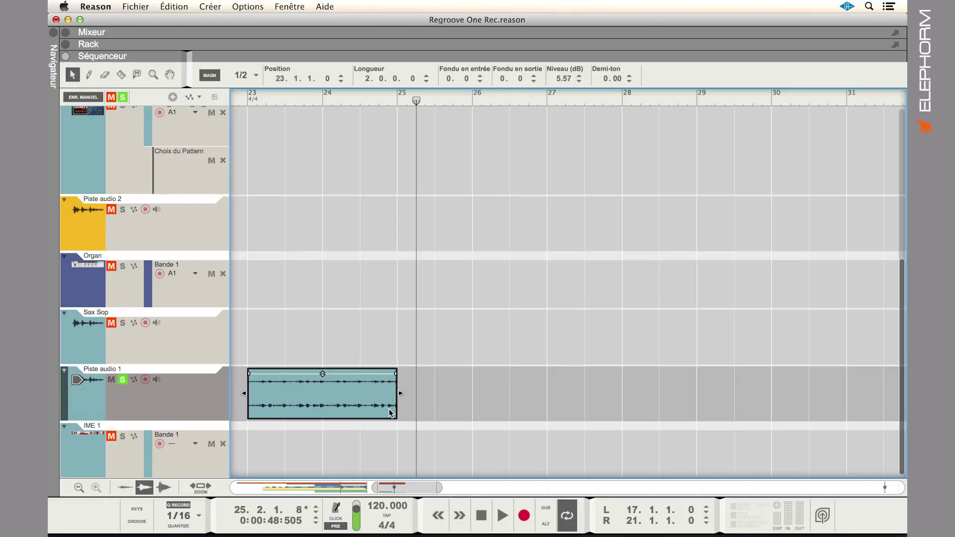
left_click(248, 99)
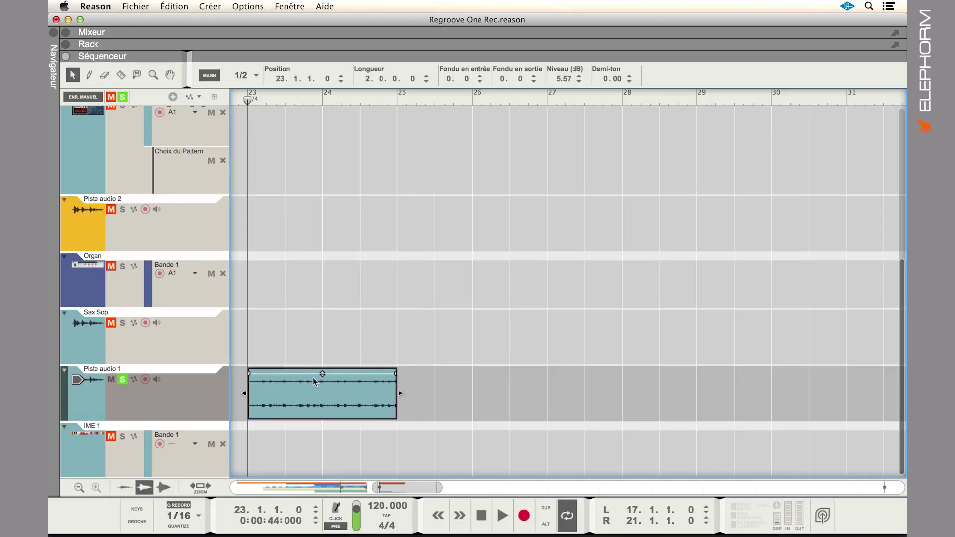
key("space")
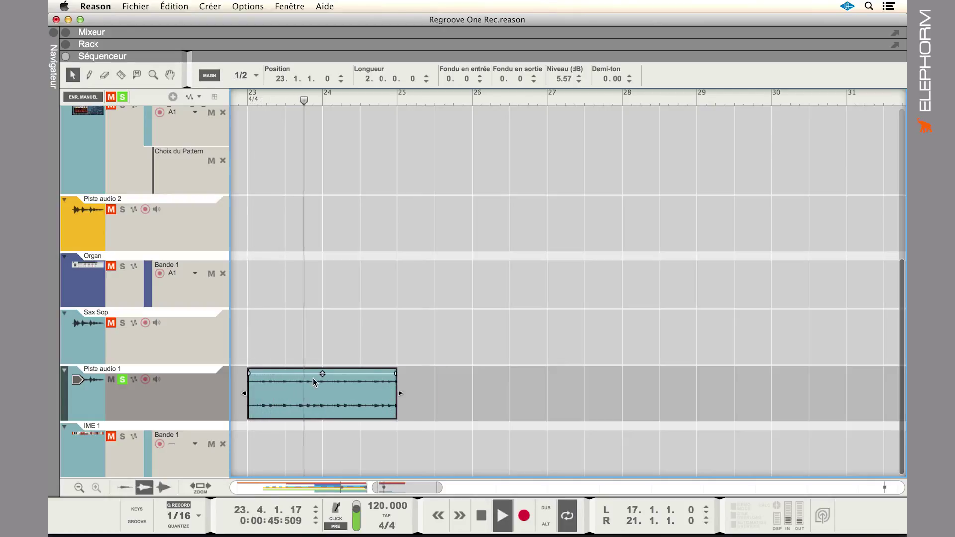
key("space")
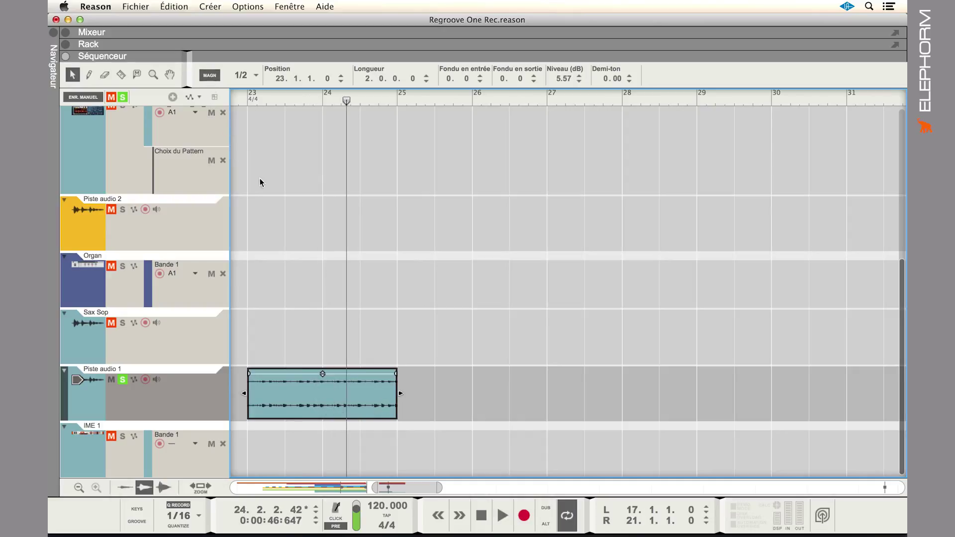
Turn off snapping and time-stretch the Piste audio 1 clip freely to a length of about 2.3.0.151.
key("s")
left_click_drag(399, 393, 456, 391)
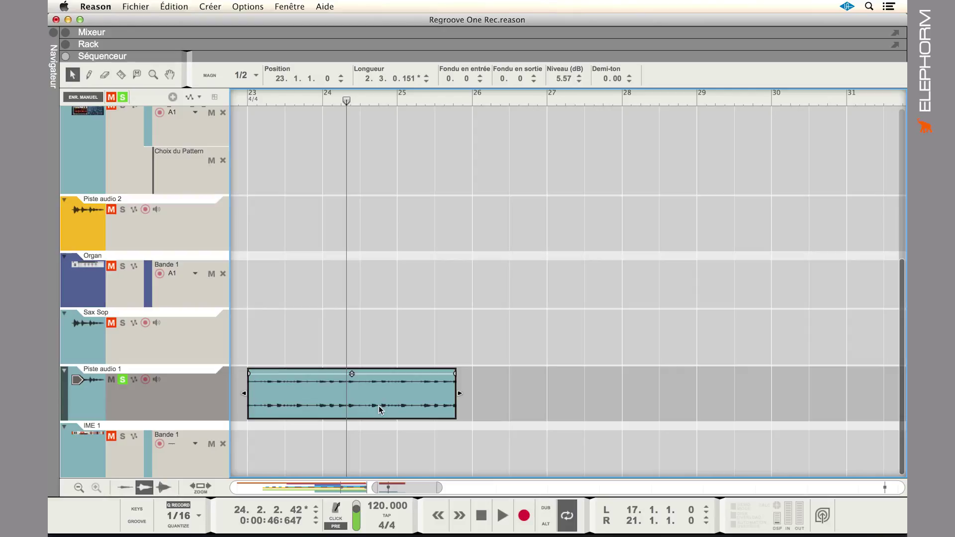
Undo the last two time-stretches of the Piste audio 1 clip and disable stretching for it.
key("super+z")
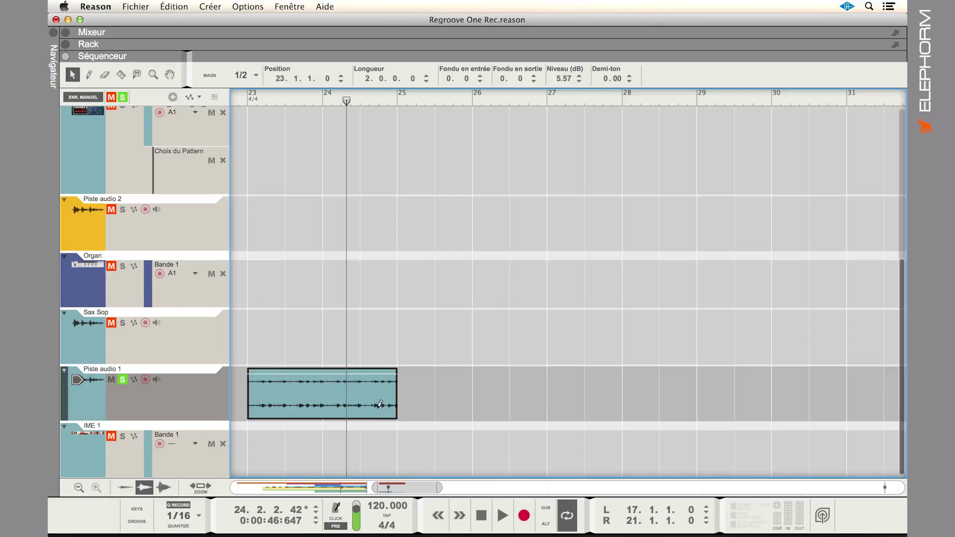
key("super+d")
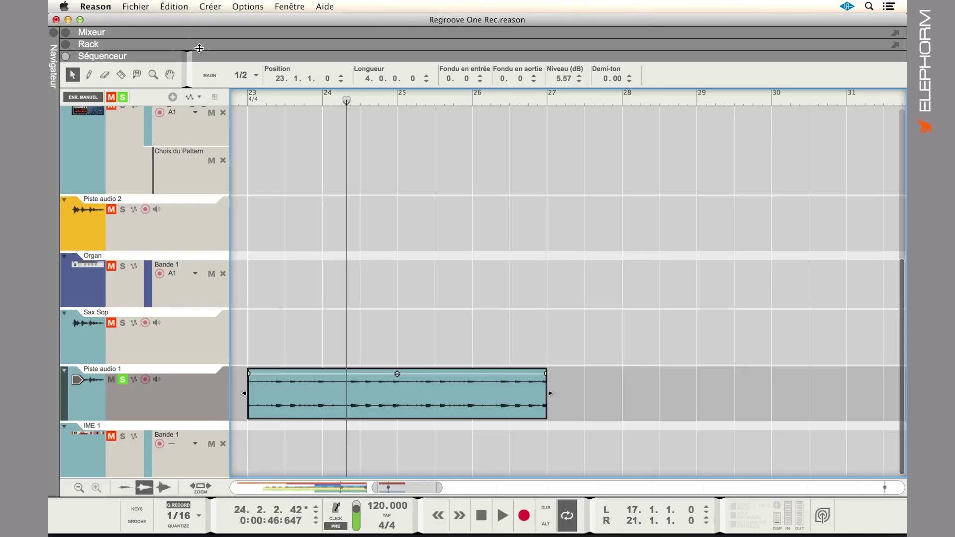
left_click(177, 7)
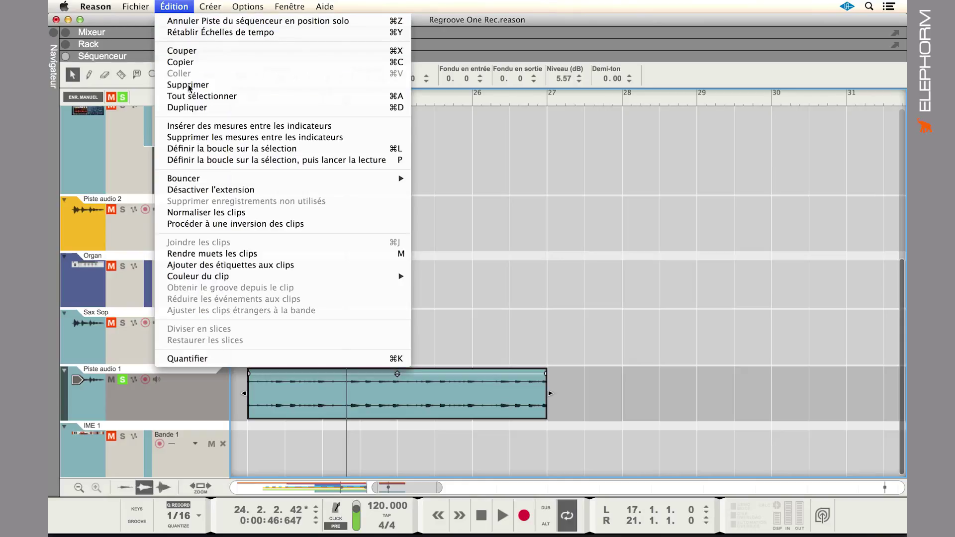
left_click(227, 190)
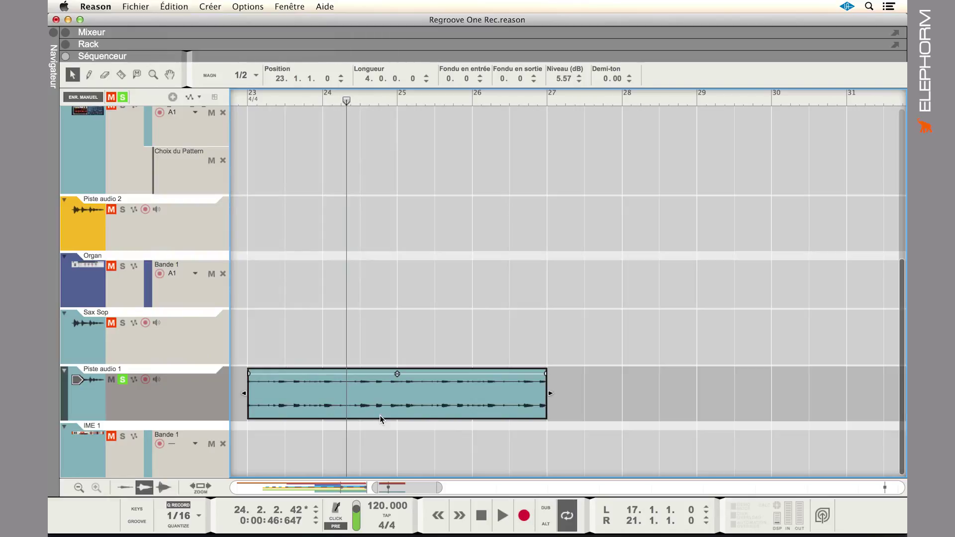
Listen to the Piste audio 1 clip from bar 23 with stretching disabled and stop playback.
left_click(246, 100)
key("space")
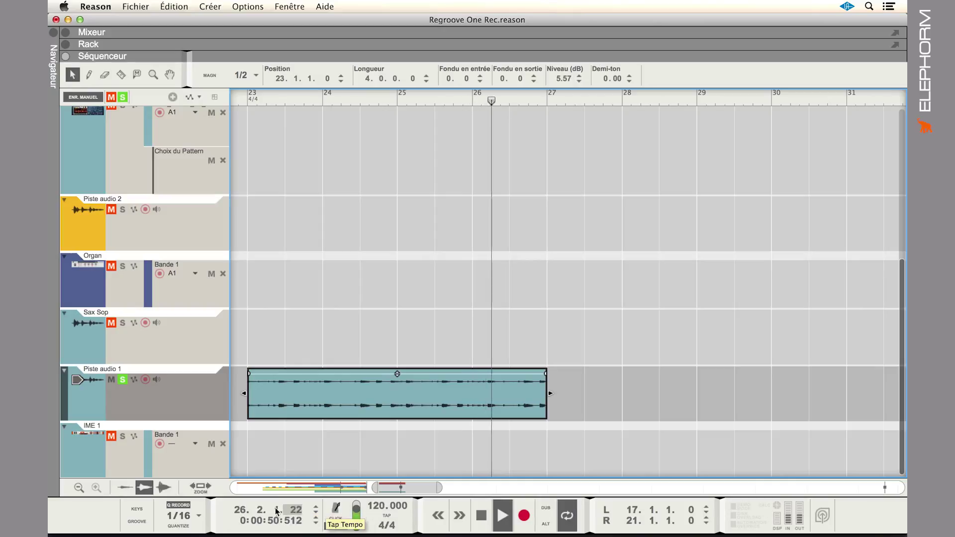
key("space")
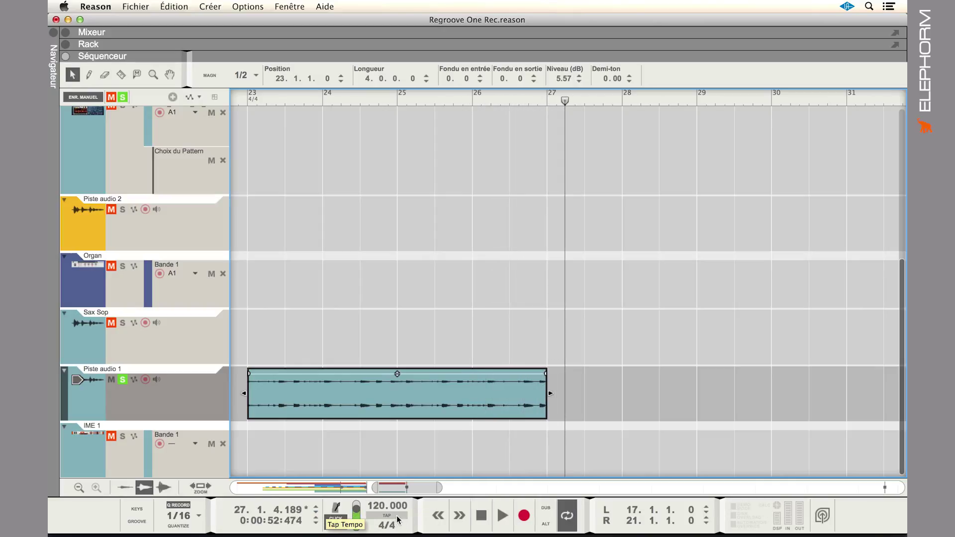
key("space")
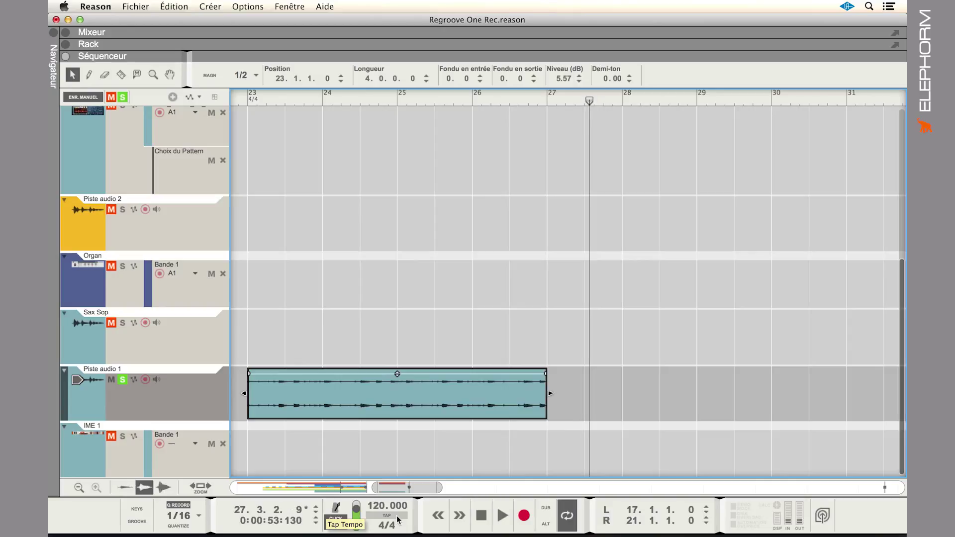
Play the Piste audio 1 clip again from bar 23 and lower the tempo to 110 during playback.
left_click(244, 97)
key("space")
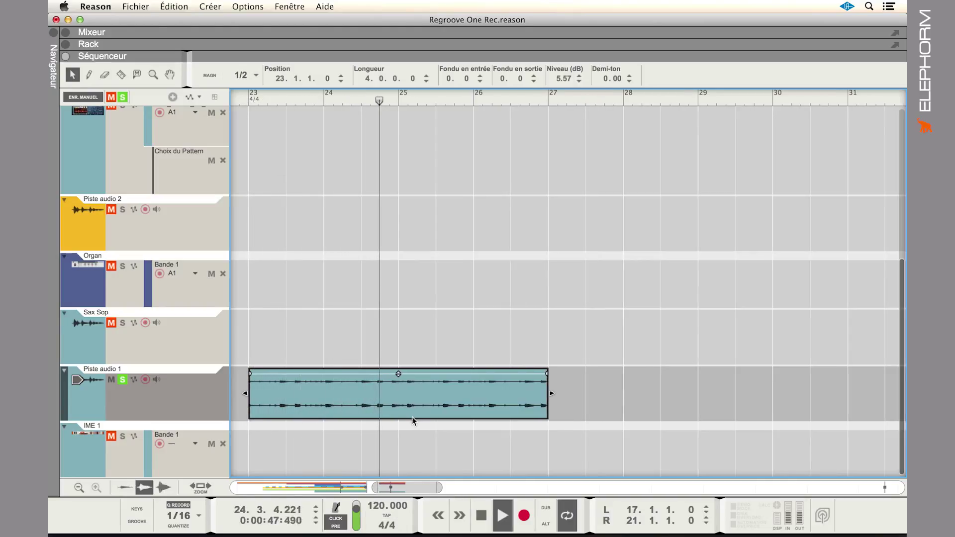
scroll(379, 506, "down", 10)
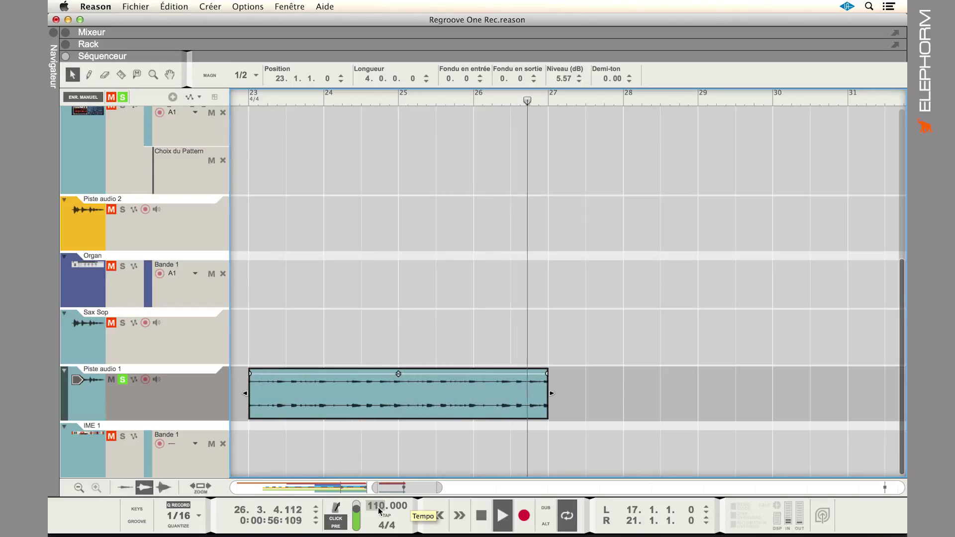
Replay the clip from bar 23 with the tempo raised to 125, stop, and return the tempo to 110.
left_click(248, 99)
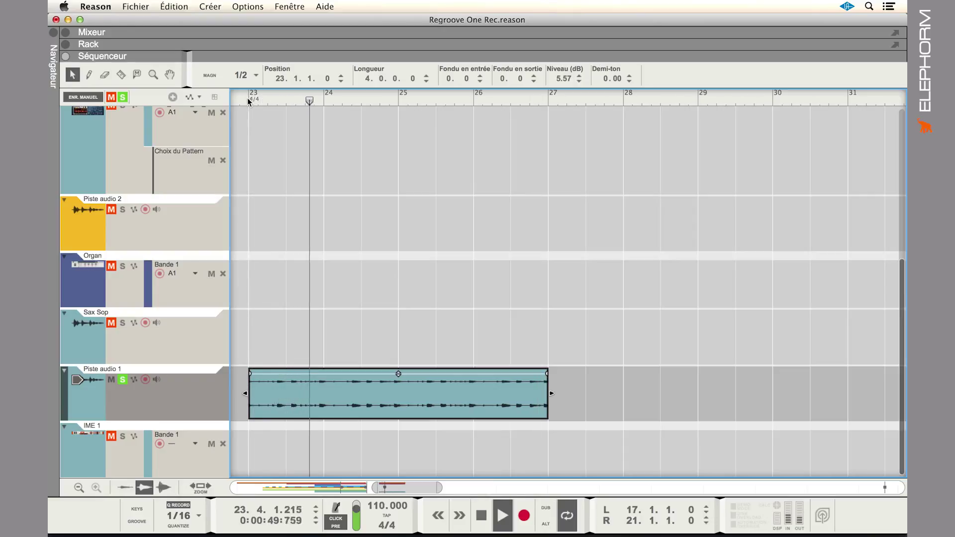
left_click_drag(375, 511, 373, 467)
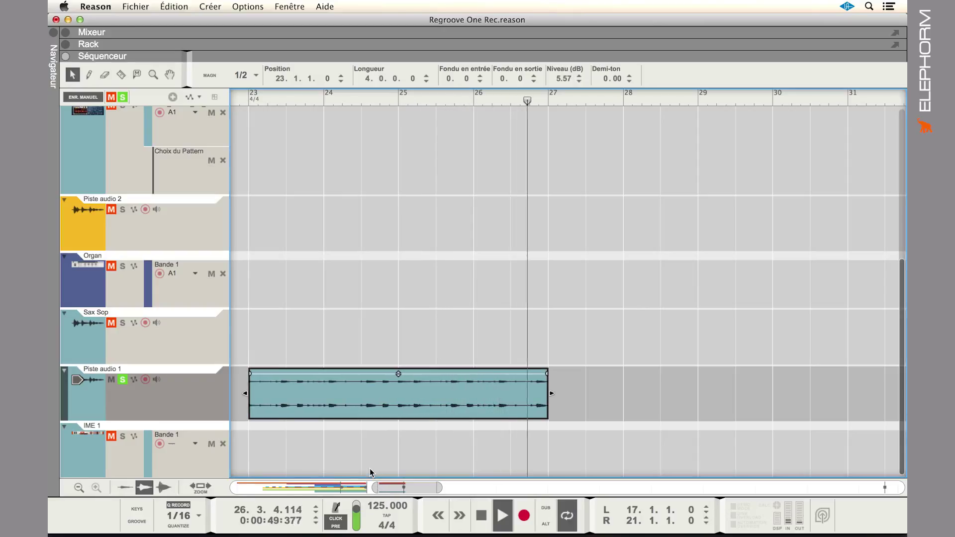
key("space")
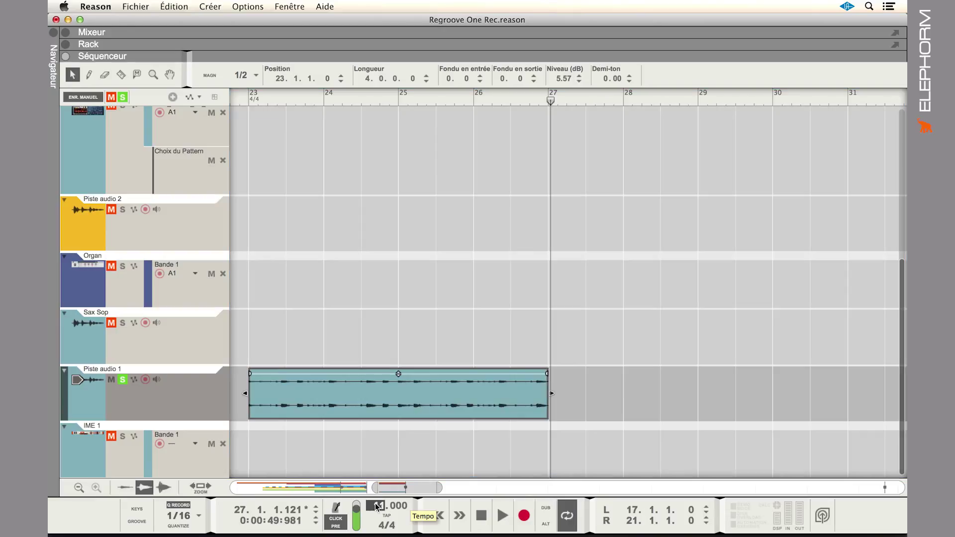
left_click_drag(375, 503, 375, 532)
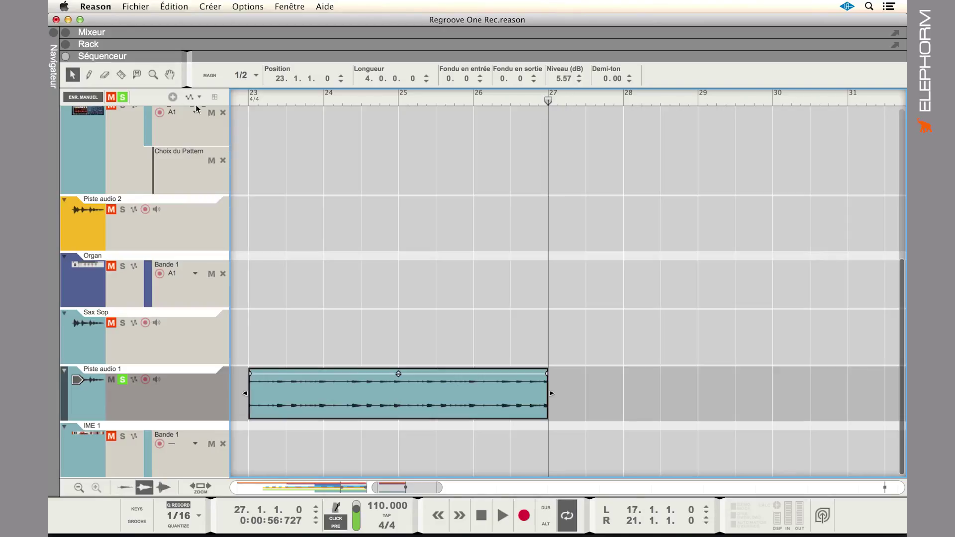
Re-enable stretching for the Piste audio 1 clip and open it for slice editing.
left_click(169, 7)
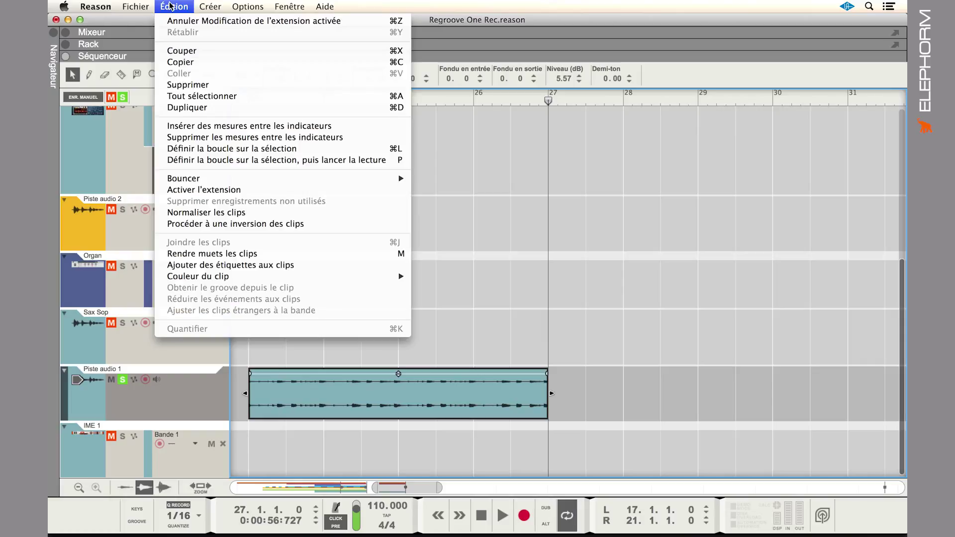
left_click(226, 190)
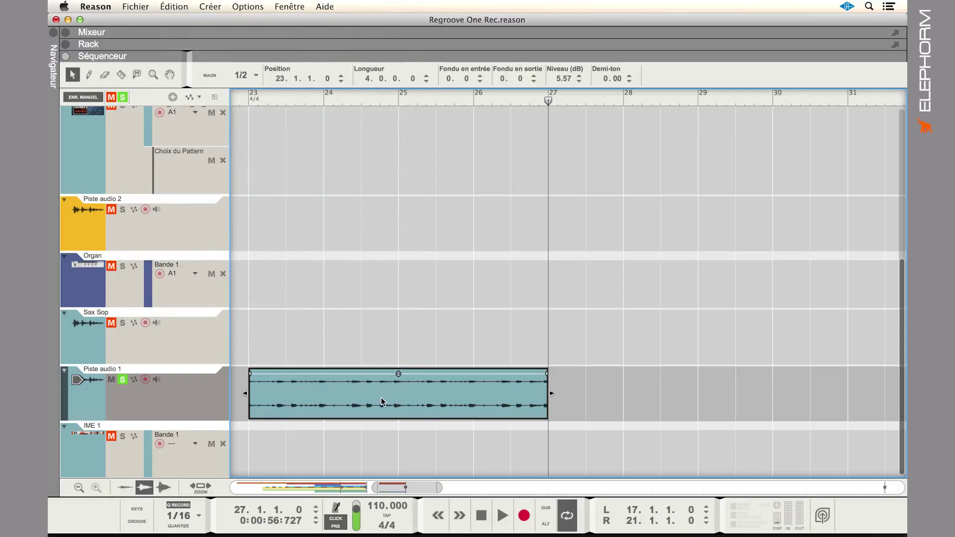
double_click(421, 397)
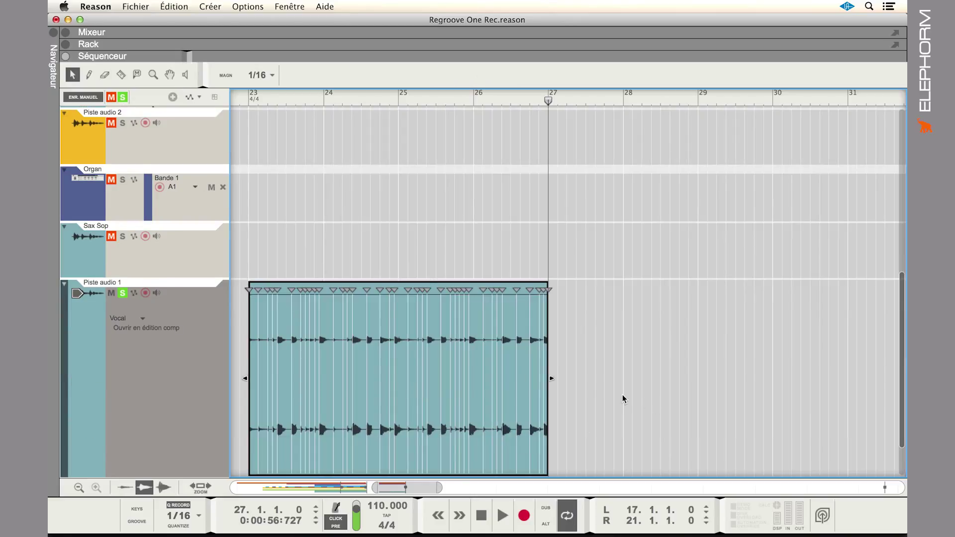
scroll(622, 396, "down", 1)
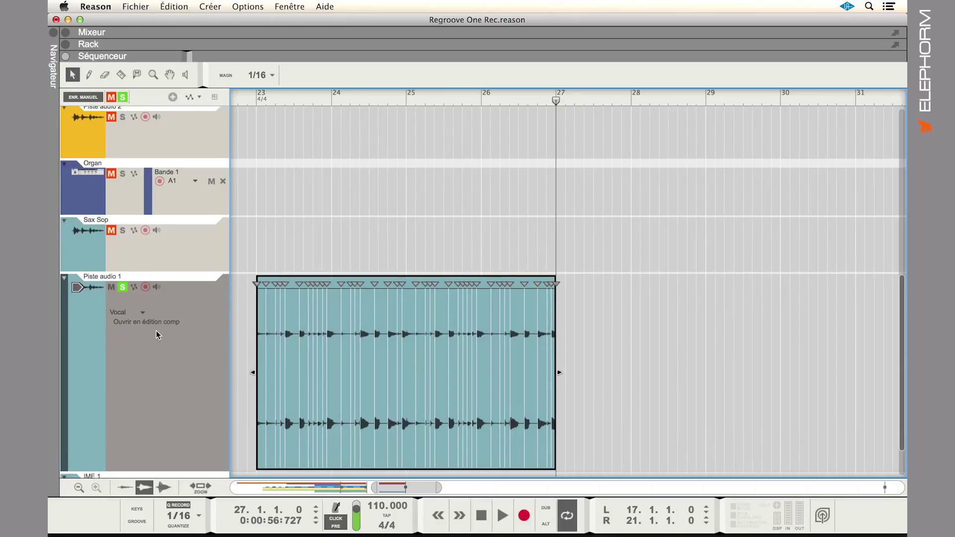
Set the Piste audio 1 track's stretch type to Allround and check the other available types.
left_click(122, 314)
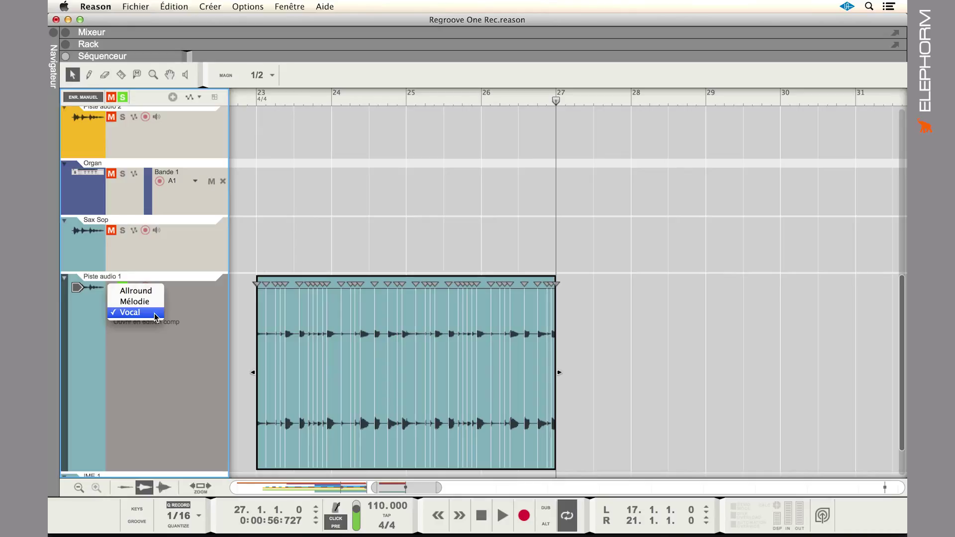
left_click(150, 292)
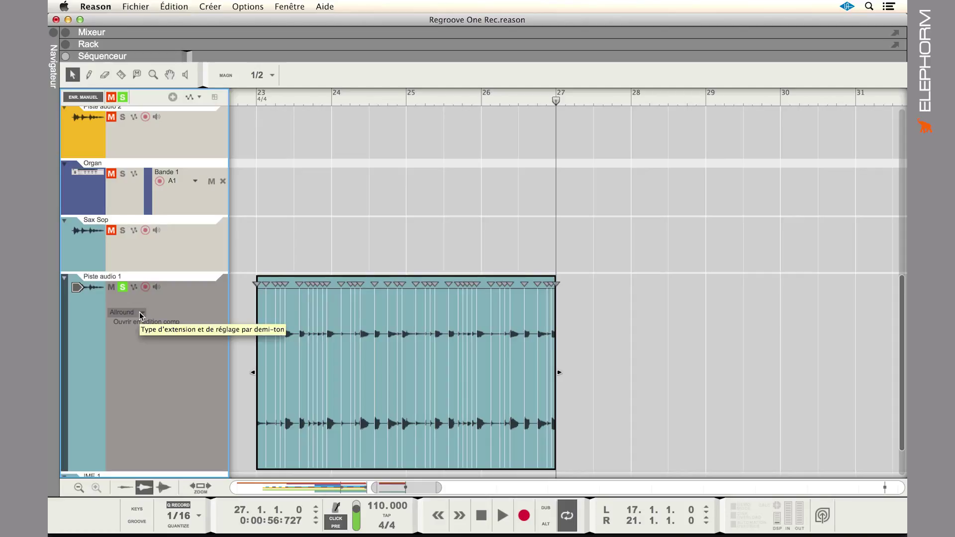
left_click(141, 315)
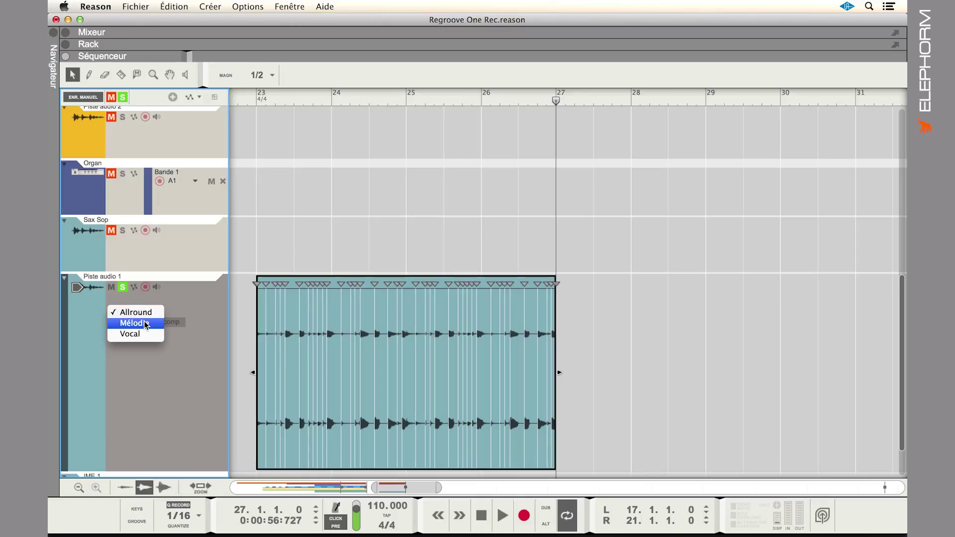
left_click(277, 255)
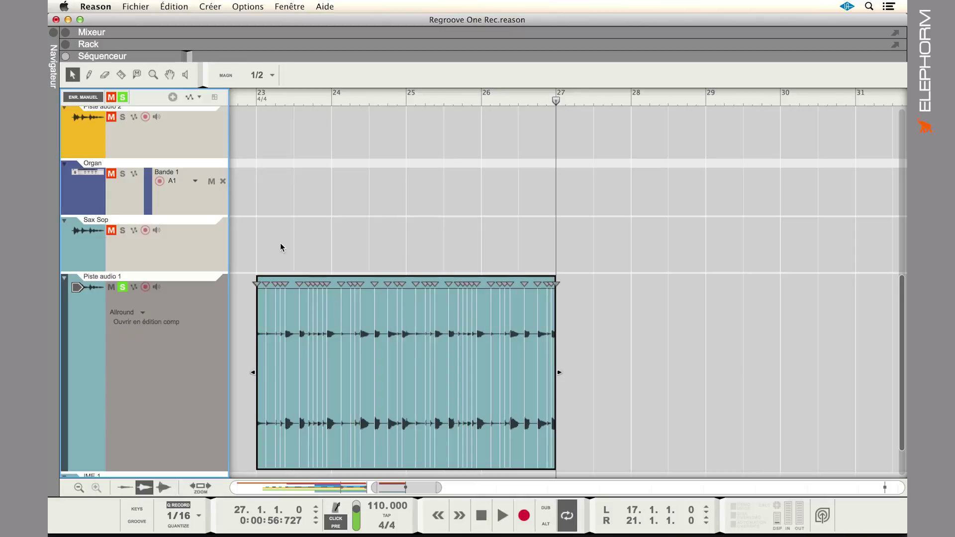
Set the Piste audio 1 track's stretch type to Vocal.
scroll(281, 249, "left", 5)
scroll(281, 247, "left", 3)
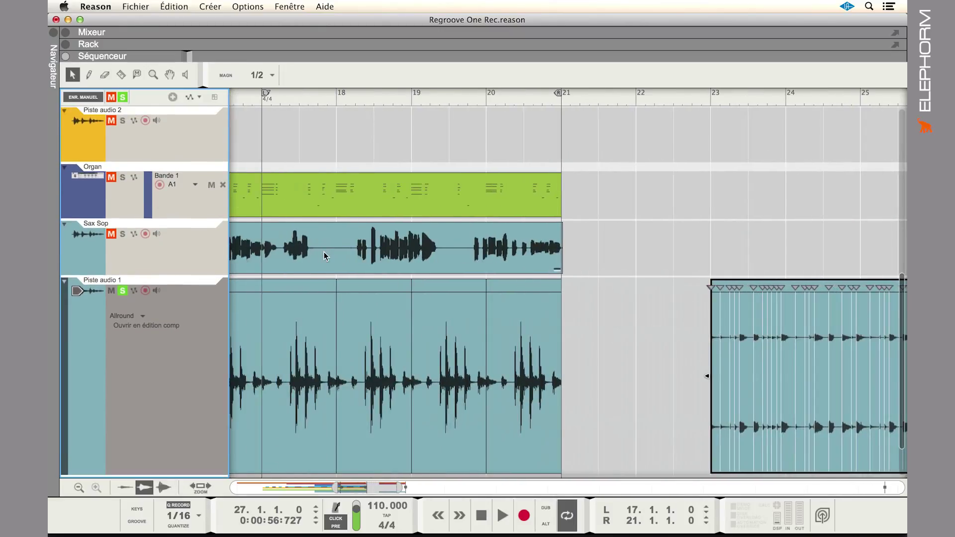
left_click(143, 319)
left_click(145, 339)
scroll(667, 368, "right", 1)
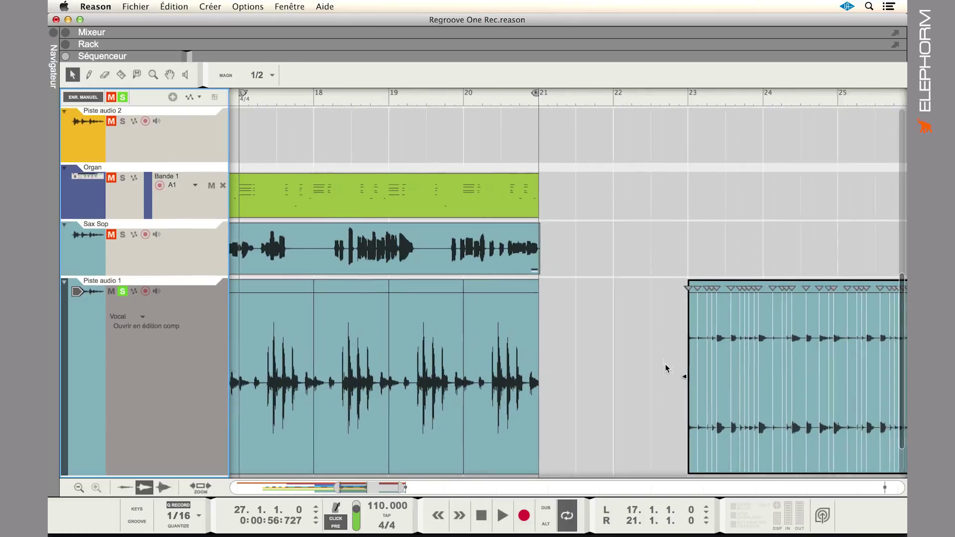
Reopen the clip at bar 23, set the track's stretch type to Allround and leave the clip's edit mode.
scroll(666, 369, "right", 5)
scroll(551, 233, "up", 2)
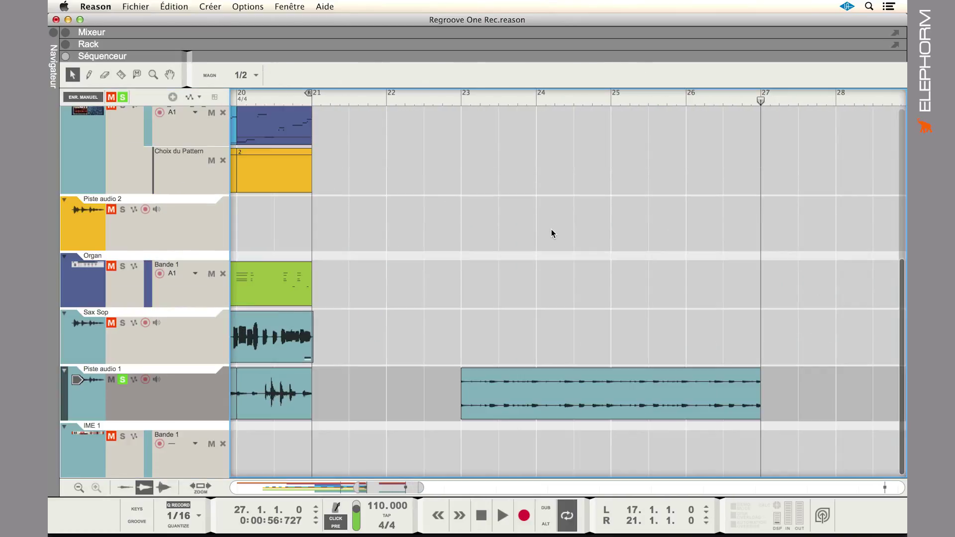
double_click(508, 412)
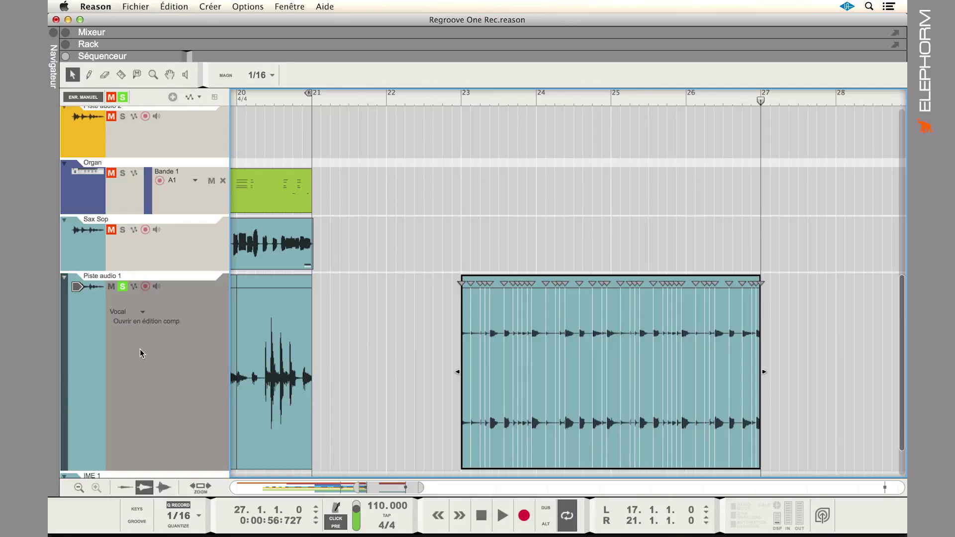
left_click(132, 311)
left_click(135, 290)
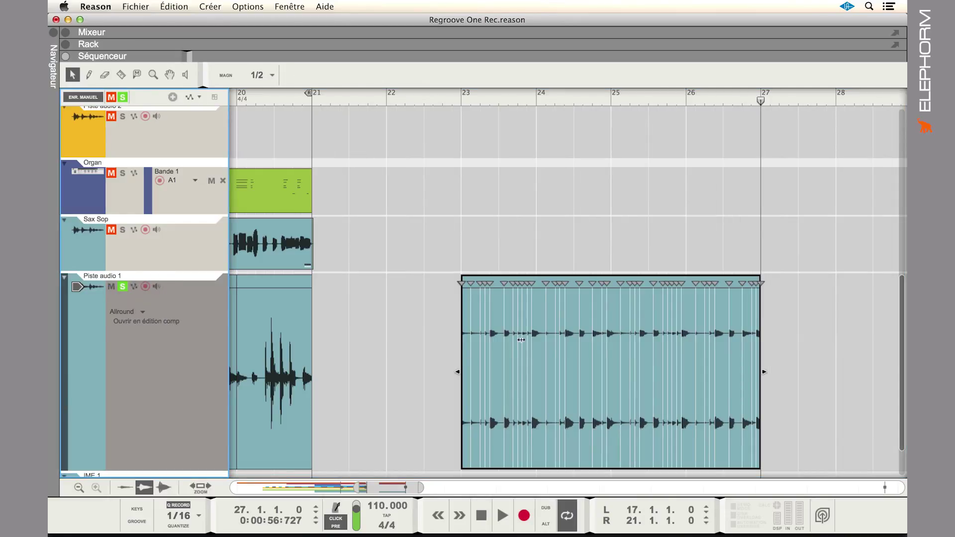
double_click(446, 250)
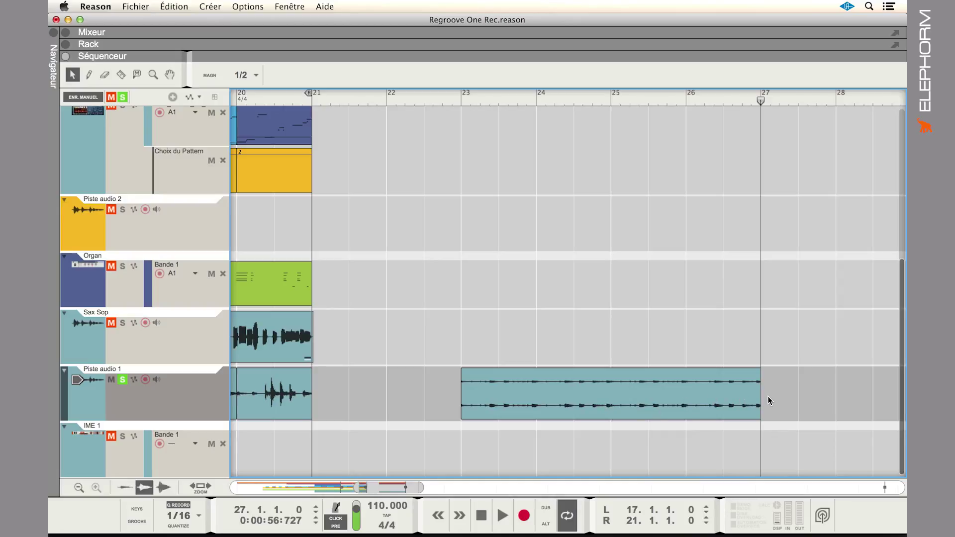
Time-stretch the Piste audio 1 clip at bar 23 freely to a length of about 4.0.3.229 and deselect it.
left_click(729, 396)
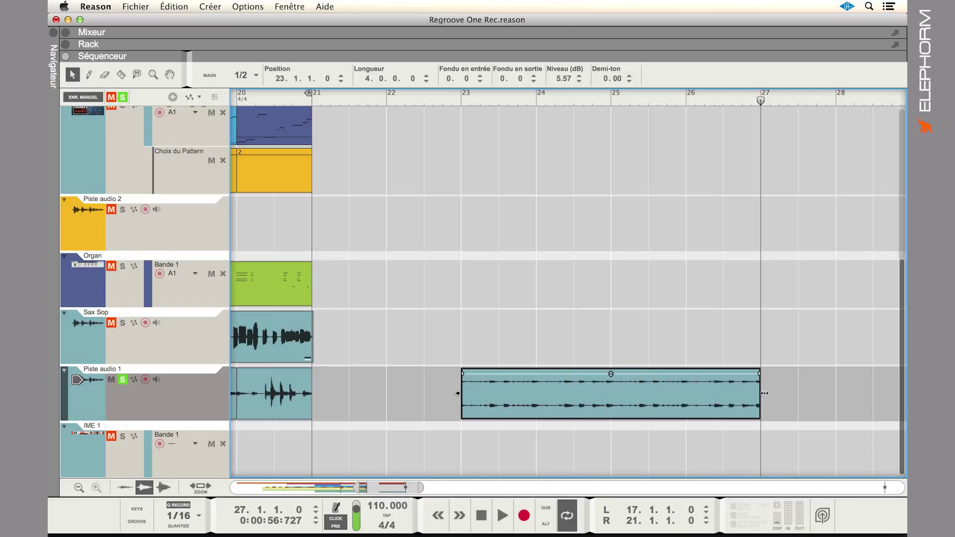
left_click_drag(765, 394, 782, 394)
left_click(420, 388)
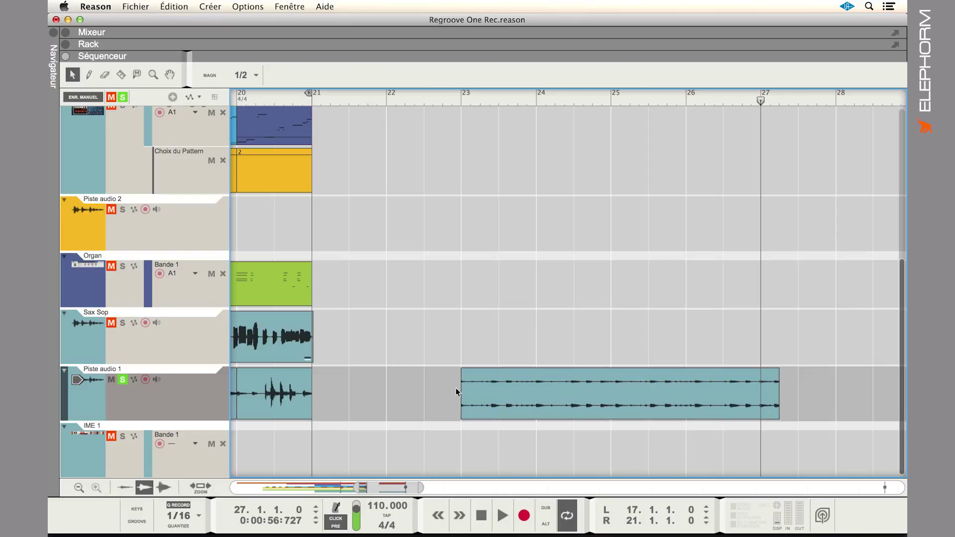
Disable stretching for the clip at bar 23 and enable it again.
right_click(589, 398)
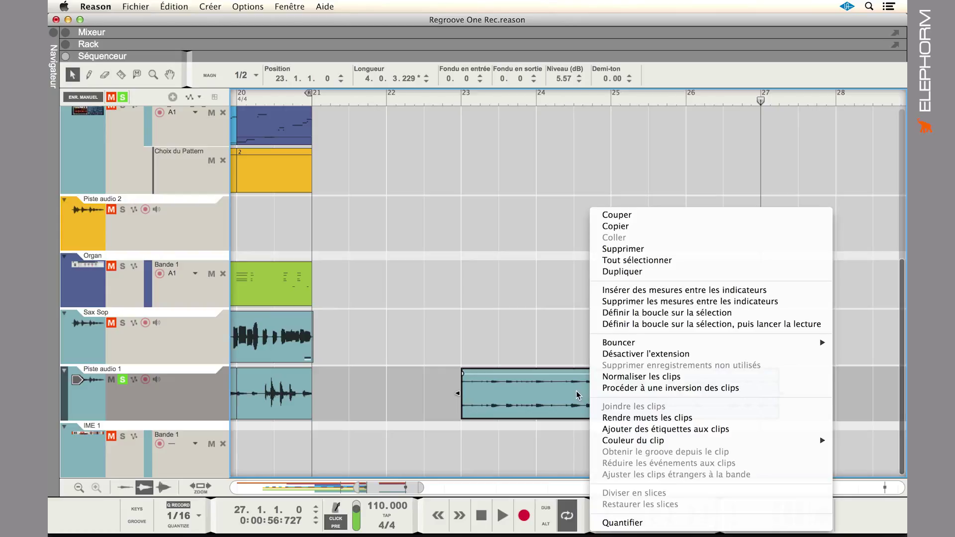
left_click(624, 354)
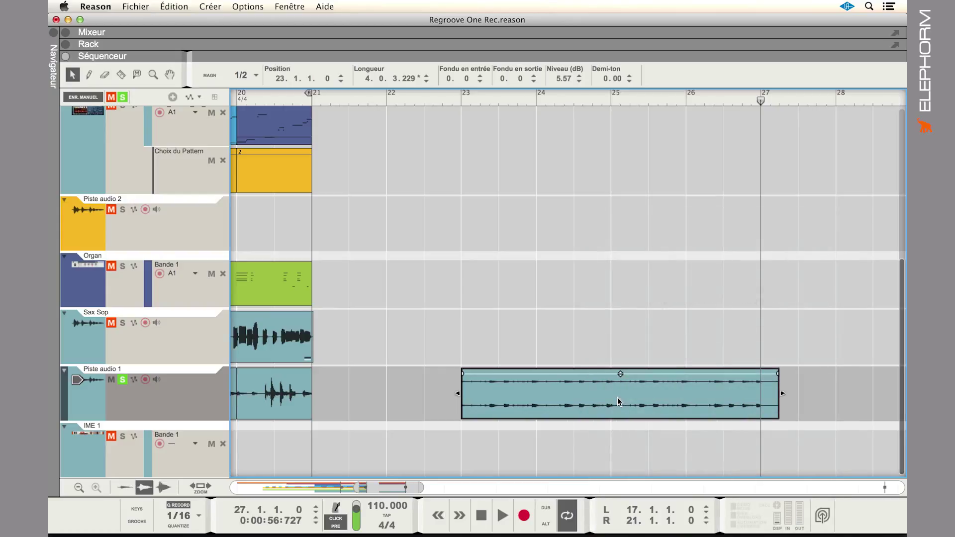
right_click(617, 398)
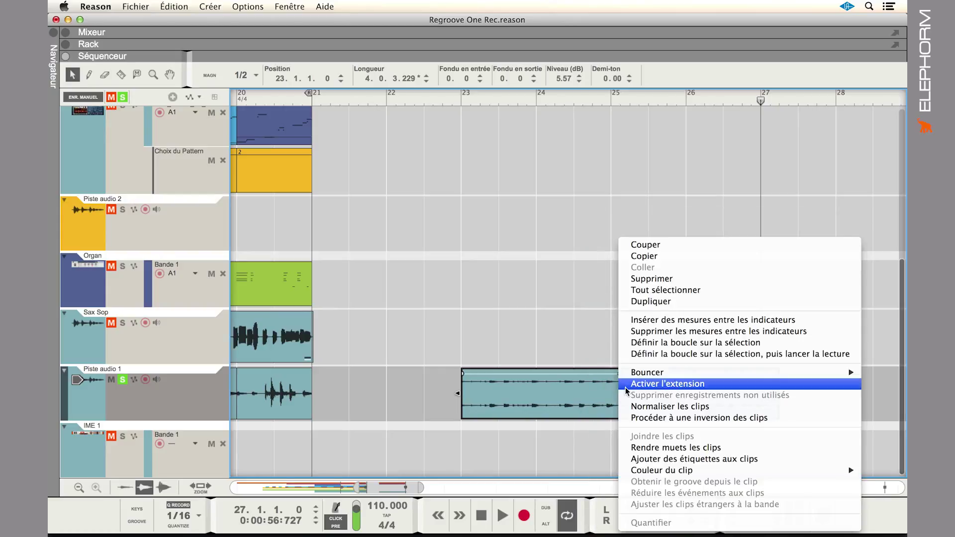
left_click(628, 388)
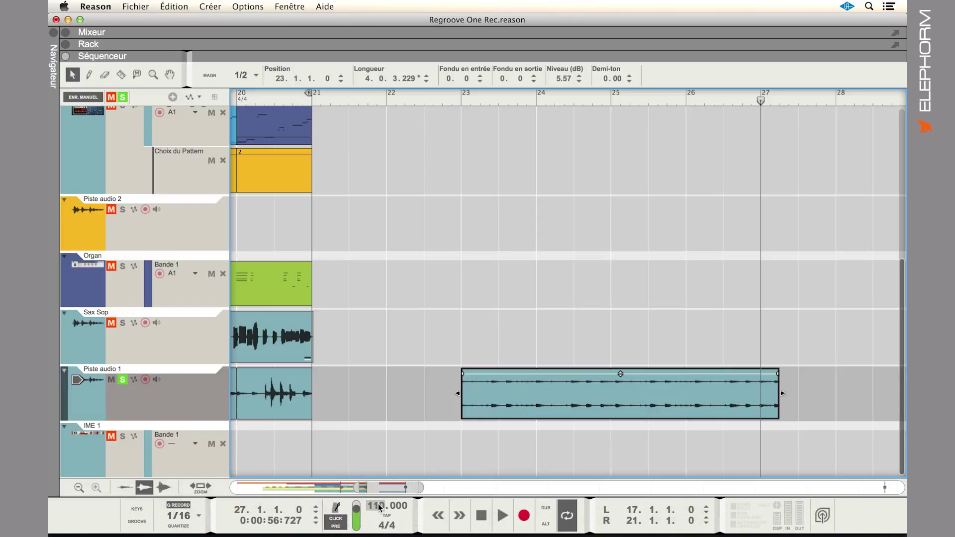
Look at the bounce options available for the stretched Piste audio 1 clip and close them without choosing one.
left_click_drag(377, 507, 383, 507)
right_click(652, 381)
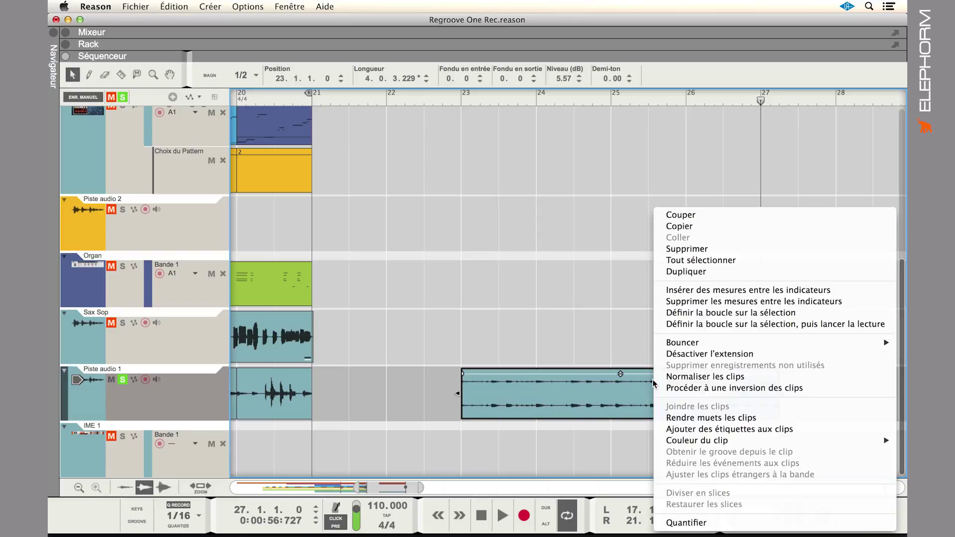
mouse_move(667, 348)
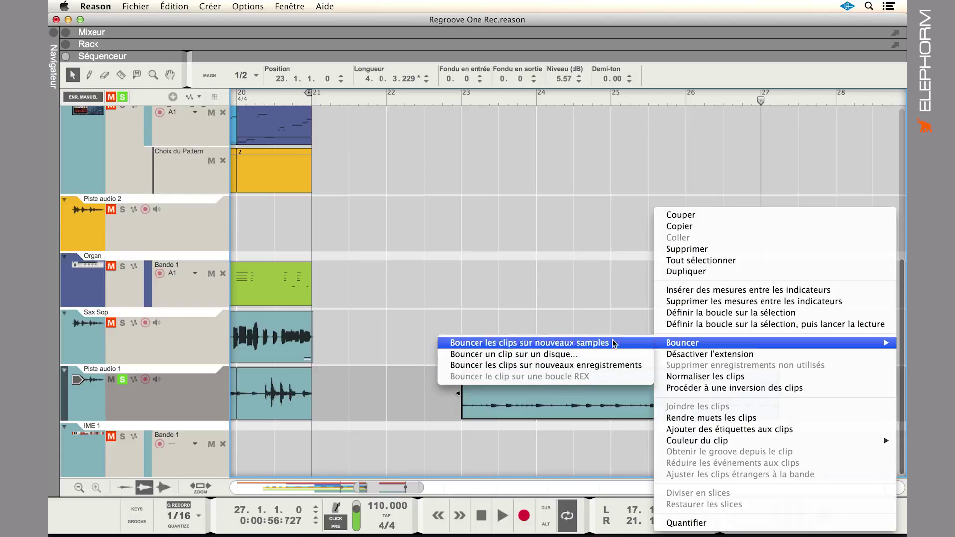
left_click(586, 281)
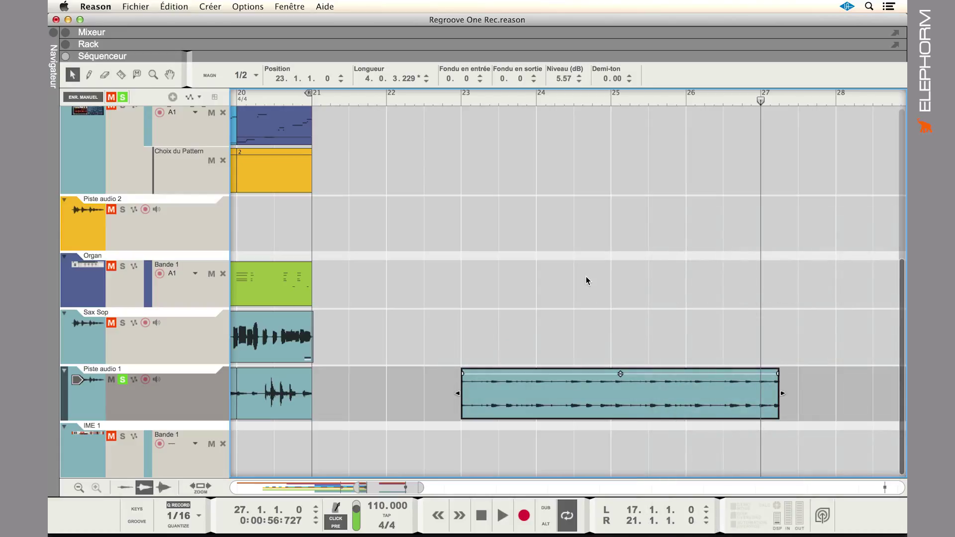